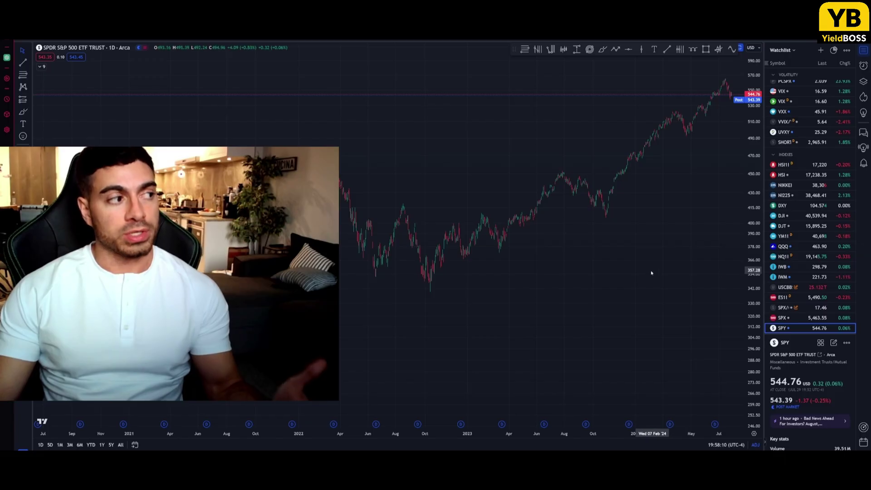
- Examine the SPY daily price history from 2016 through the 2020 low and the 2022 decline up to mid-2024
{"action": "scroll", "coordinate": [645, 278], "scroll_direction": "down", "scroll_amount": 2}
{"action": "scroll", "coordinate": [645, 278], "scroll_direction": "down", "scroll_amount": 2}
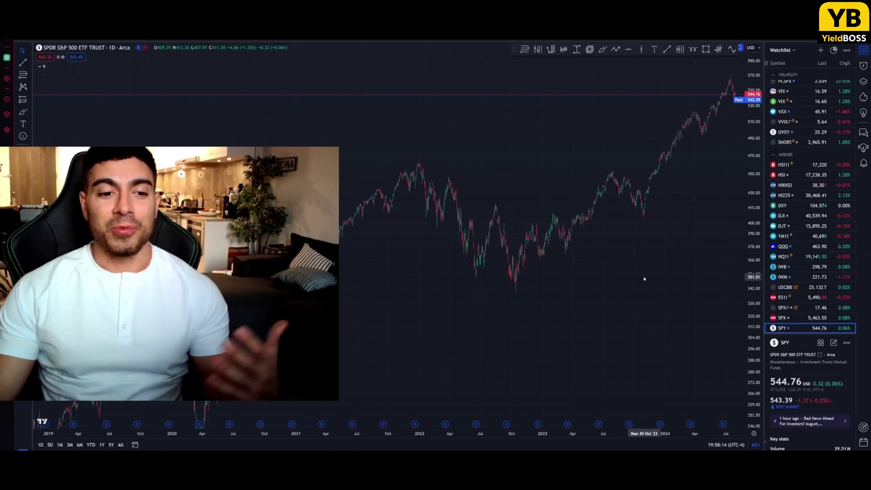
{"action": "left_click_drag", "start_coordinate": [644, 277], "coordinate": [648, 245]}
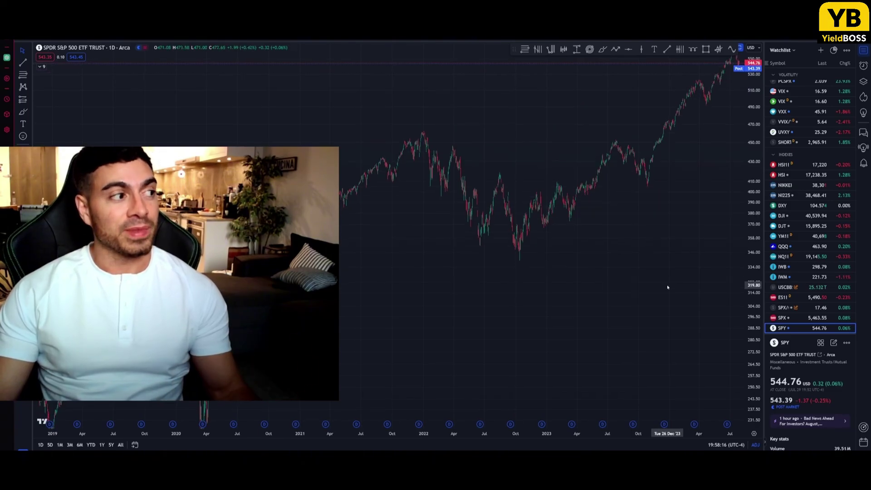
{"action": "scroll", "coordinate": [632, 301], "scroll_direction": "down", "scroll_amount": 1}
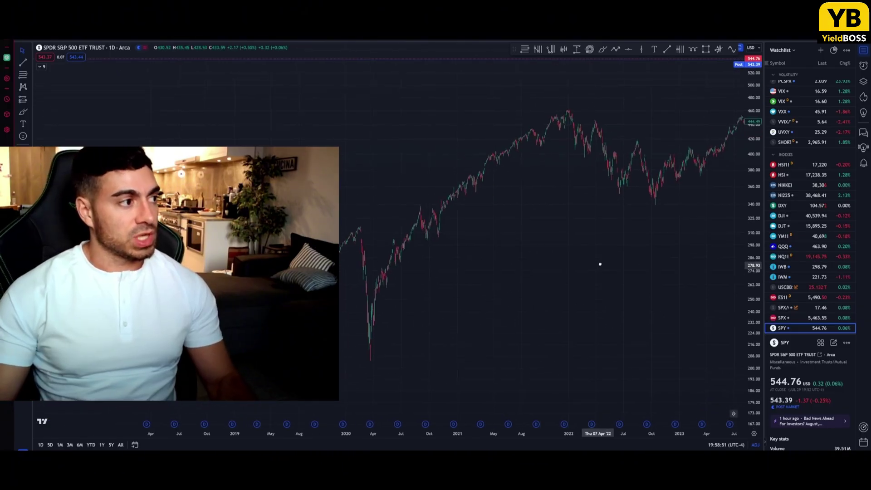
{"action": "left_click_drag", "start_coordinate": [601, 264], "coordinate": [623, 266]}
{"action": "scroll", "coordinate": [690, 280], "scroll_direction": "down", "scroll_amount": 5}
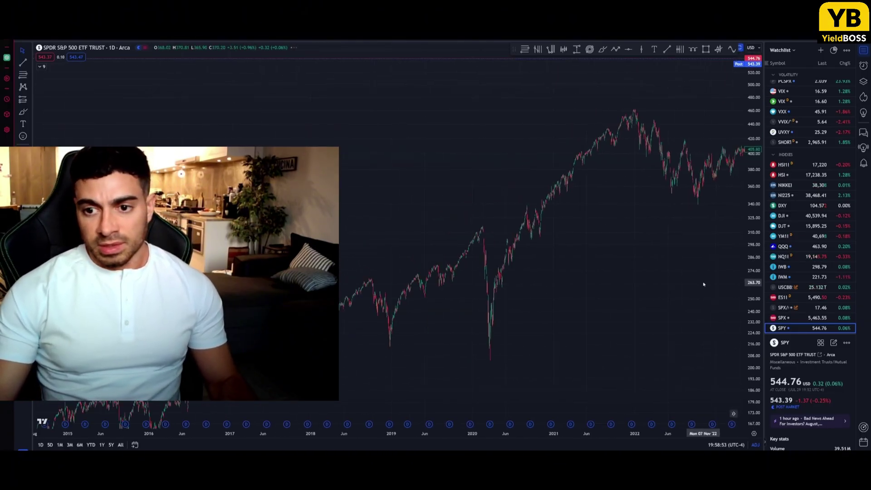
{"action": "left_click_drag", "start_coordinate": [704, 284], "coordinate": [612, 288]}
{"action": "left_click_drag", "start_coordinate": [757, 269], "coordinate": [685, 296]}
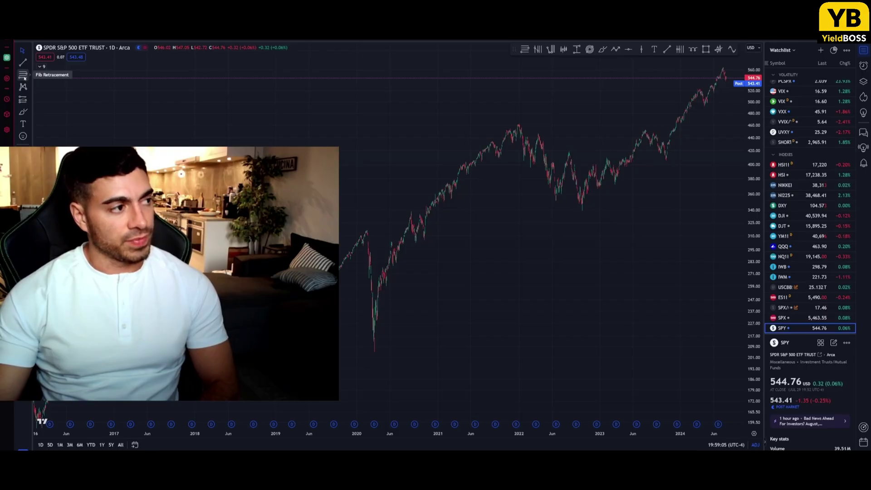
- Draw a Fib Retracement from the March 2020 low at about 204.85 up to the January 2022 high level at about 462.21
{"action": "left_click", "coordinate": [30, 76]}
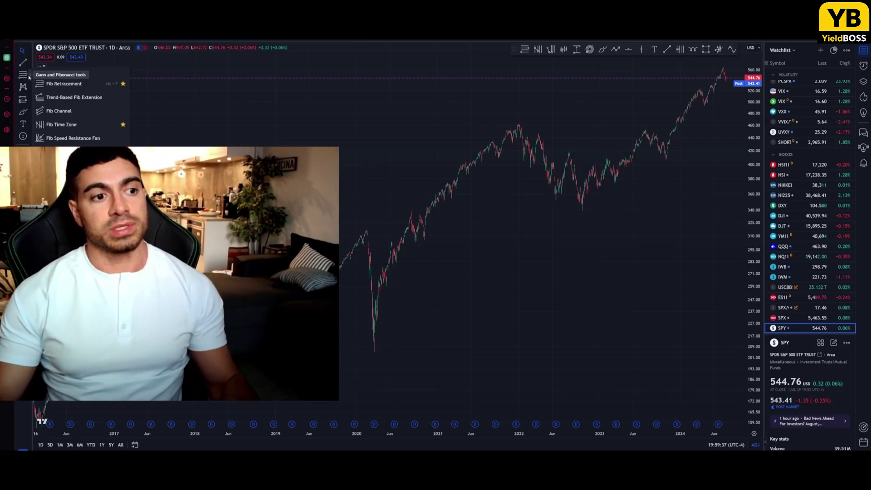
{"action": "left_click", "coordinate": [65, 83]}
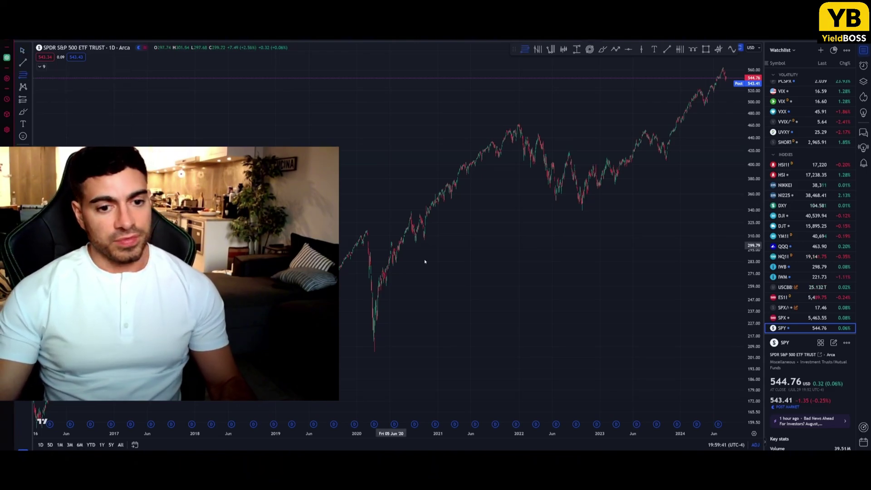
{"action": "left_click", "coordinate": [375, 353]}
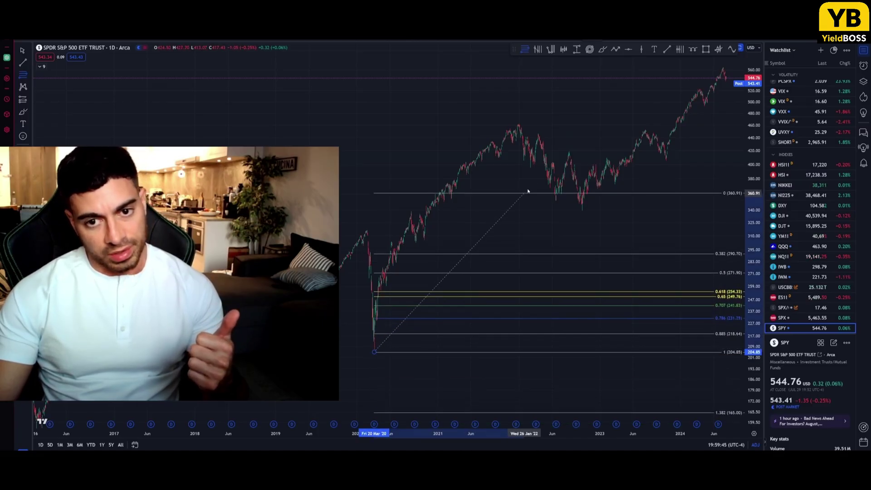
{"action": "left_click", "coordinate": [590, 124]}
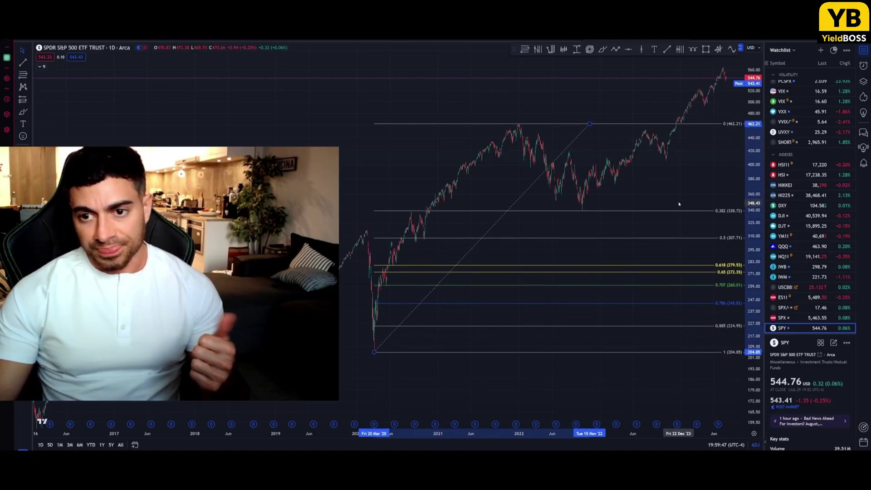
- Place a vertical line on the chart at 11 March 2022, just after the early-2022 peak
{"action": "left_click", "coordinate": [641, 49]}
{"action": "left_click", "coordinate": [530, 128]}
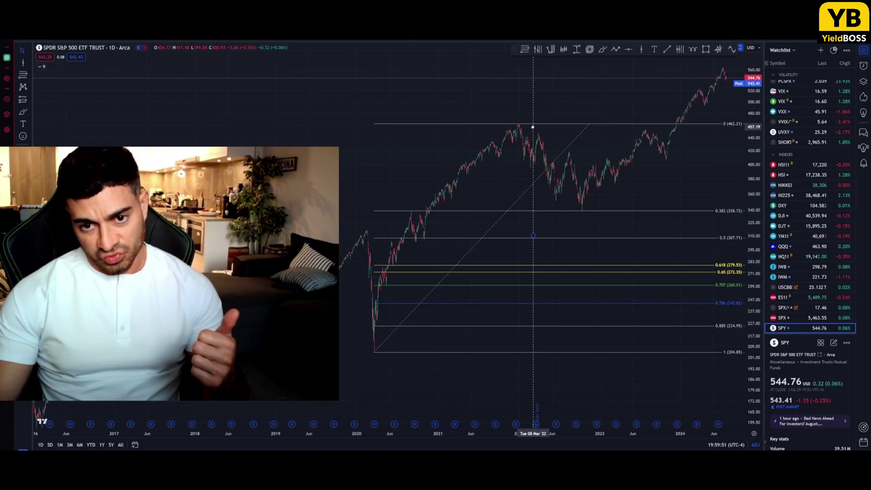
{"action": "left_click_drag", "start_coordinate": [533, 127], "coordinate": [535, 127]}
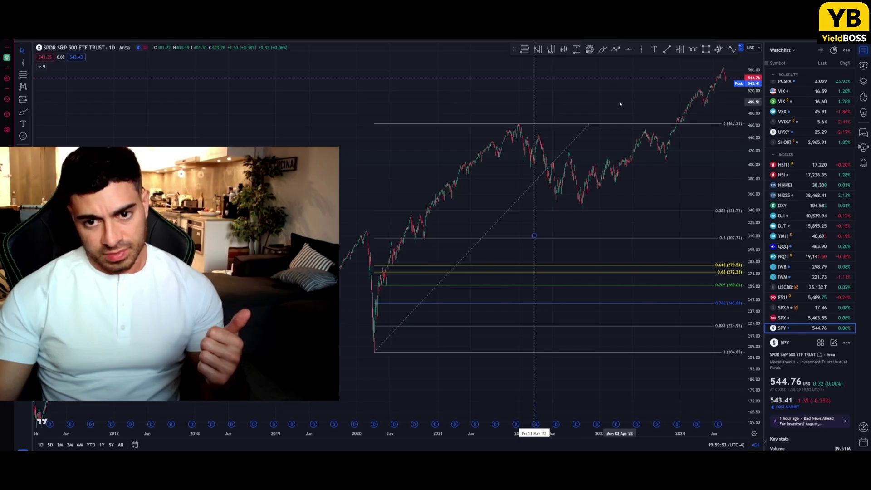
- Circle the rally from the October 2022 low to the mid-2024 high with the Brush
{"action": "left_click_drag", "start_coordinate": [621, 103], "coordinate": [602, 105]}
{"action": "scroll", "coordinate": [684, 257], "scroll_direction": "right", "scroll_amount": 8}
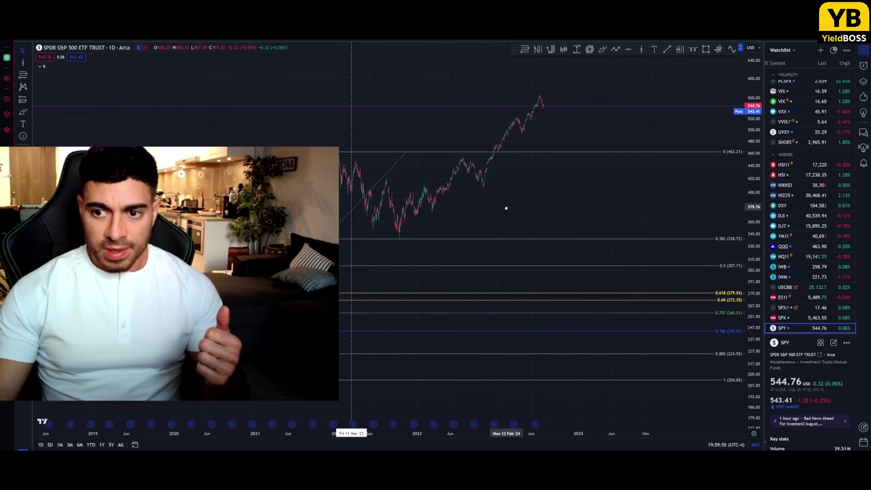
{"action": "left_click_drag", "start_coordinate": [751, 278], "coordinate": [750, 249]}
{"action": "scroll", "coordinate": [613, 187], "scroll_direction": "left", "scroll_amount": 8}
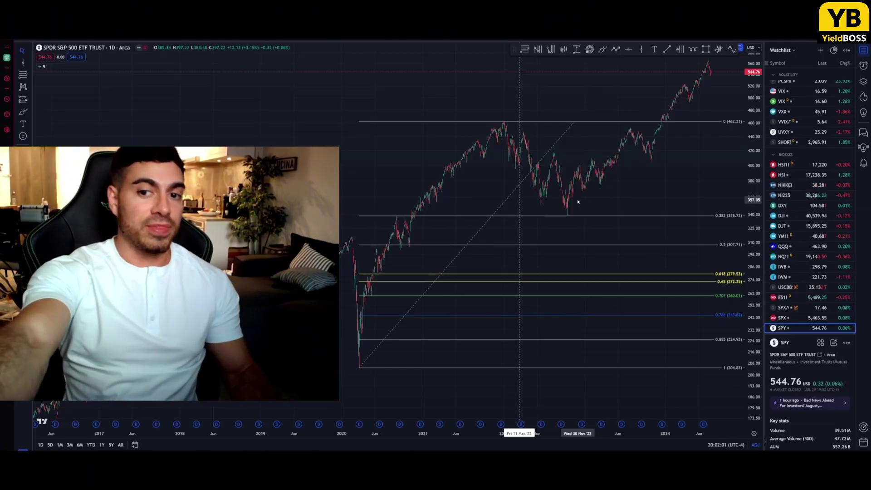
{"action": "left_click", "coordinate": [603, 49]}
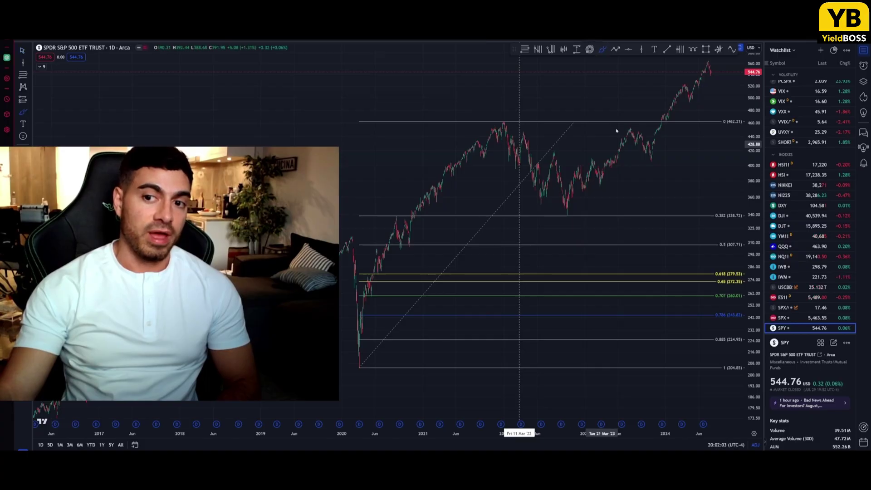
{"action": "mouse_move", "coordinate": [691, 67]}
{"action": "left_mouse_down"}
{"action": "mouse_move", "coordinate": [620, 187]}
{"action": "mouse_move", "coordinate": [690, 64]}
{"action": "left_mouse_up"}
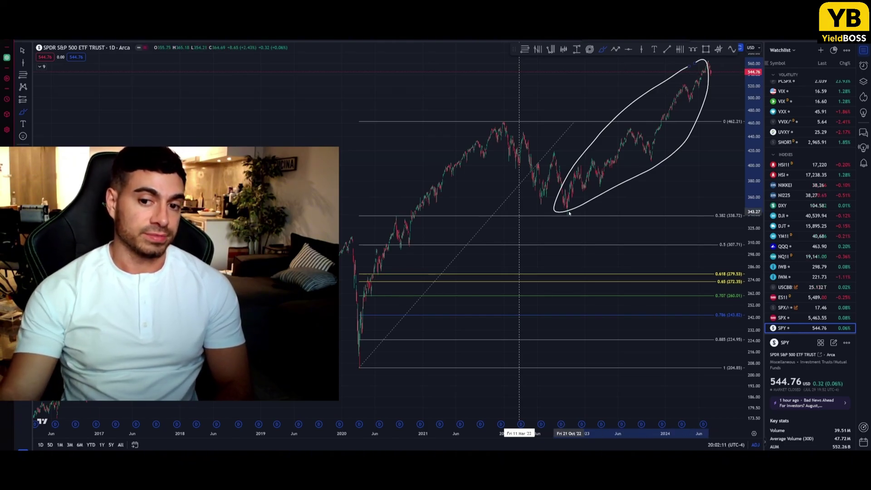
{"action": "left_click_drag", "start_coordinate": [568, 213], "coordinate": [569, 214]}
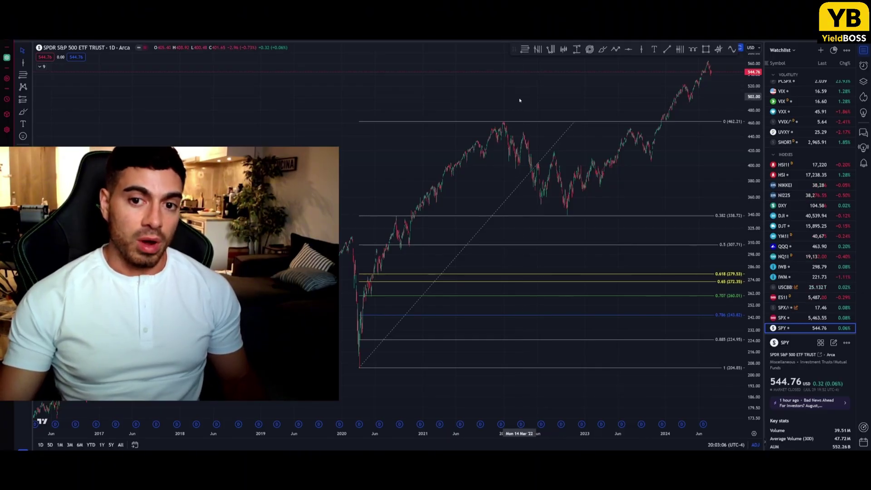
- Delete the retracement and redraw it from the 2020 low at about 204.63 to the January 2022 high level at about 461.40
{"action": "key", "text": "Delete"}
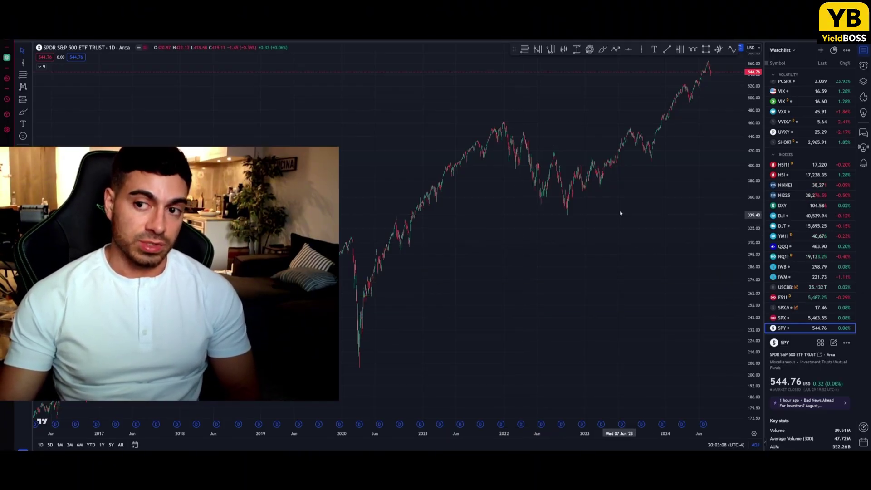
{"action": "left_click", "coordinate": [525, 49]}
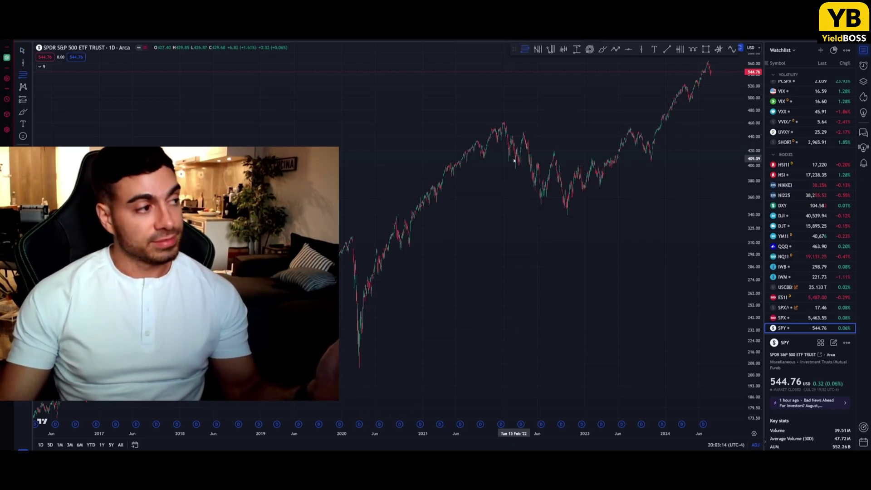
{"action": "left_click", "coordinate": [363, 369]}
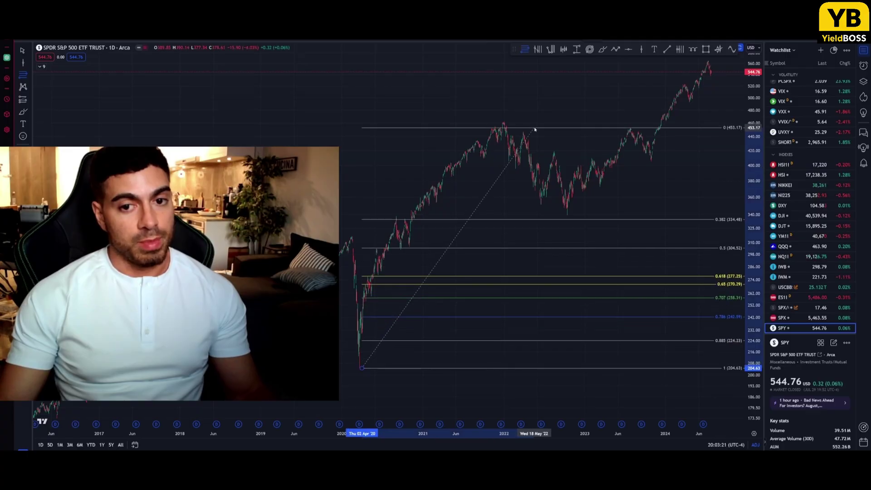
{"action": "left_click", "coordinate": [545, 123]}
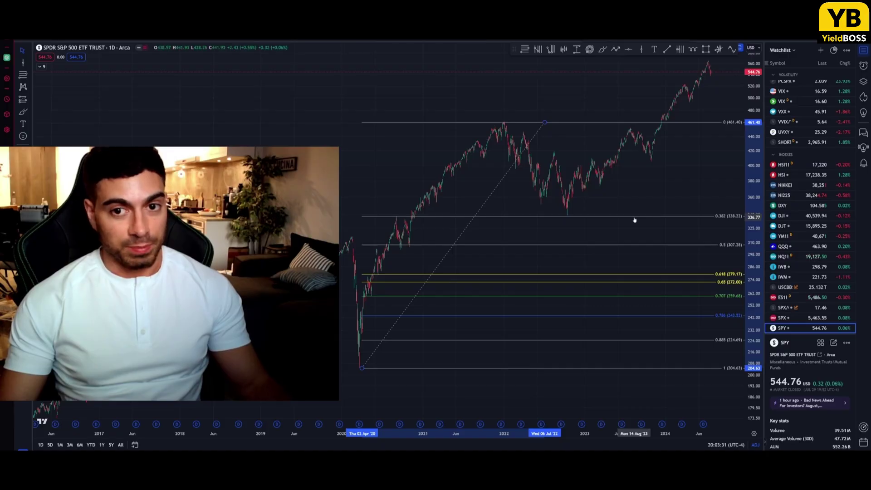
- Replace the retracement with one from the January 2022 high at 464.00 down to the October 2022 low level at about 338.67
{"action": "key", "text": "Delete"}
{"action": "scroll", "coordinate": [700, 124], "scroll_direction": "up", "scroll_amount": 1}
{"action": "left_click", "coordinate": [527, 50]}
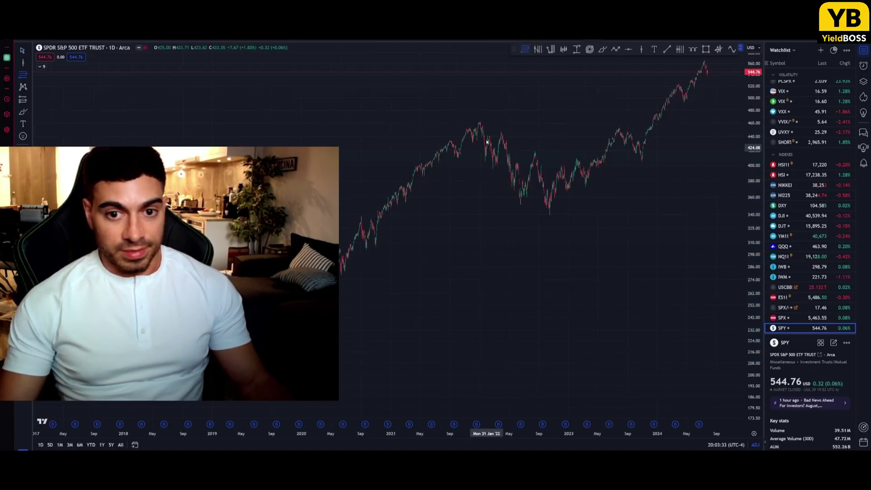
{"action": "left_click", "coordinate": [480, 122]}
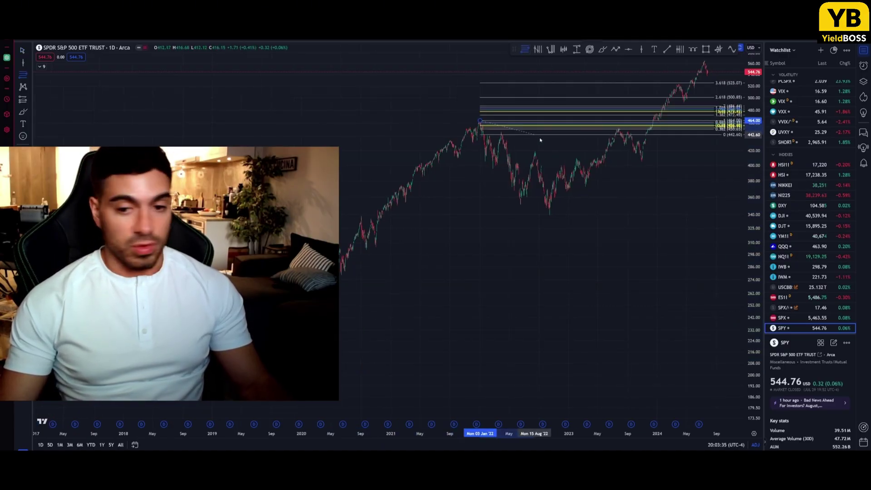
{"action": "left_click", "coordinate": [622, 215]}
{"action": "left_click", "coordinate": [622, 216]}
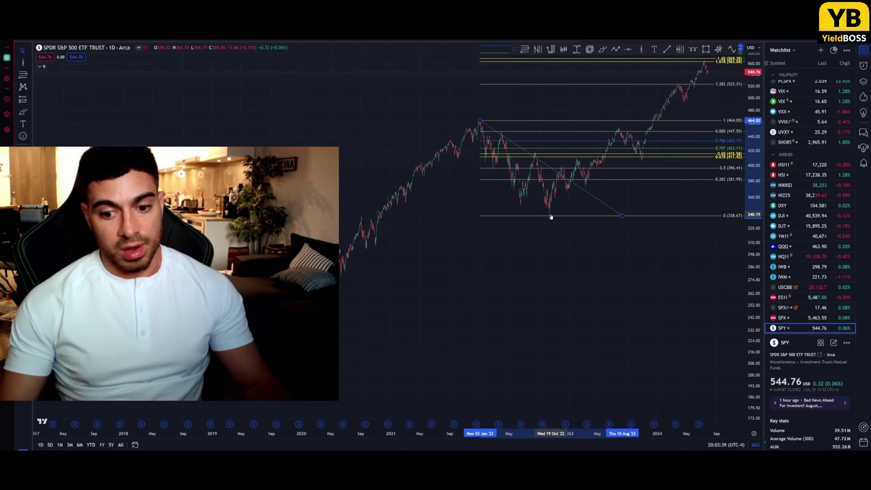
- Circle the 0.618 to 0.786 retracement level labels with the Brush
{"action": "left_click_drag", "start_coordinate": [652, 198], "coordinate": [643, 227]}
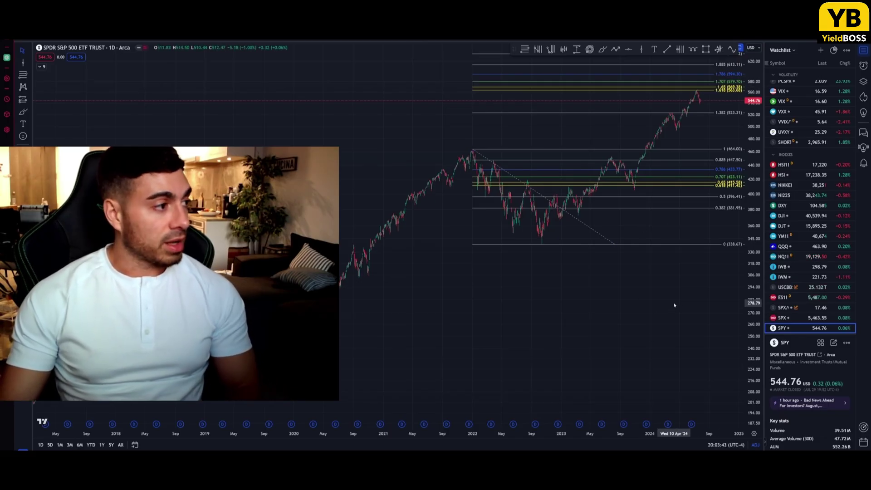
{"action": "left_click_drag", "start_coordinate": [694, 298], "coordinate": [689, 321]}
{"action": "left_click_drag", "start_coordinate": [757, 233], "coordinate": [756, 205]}
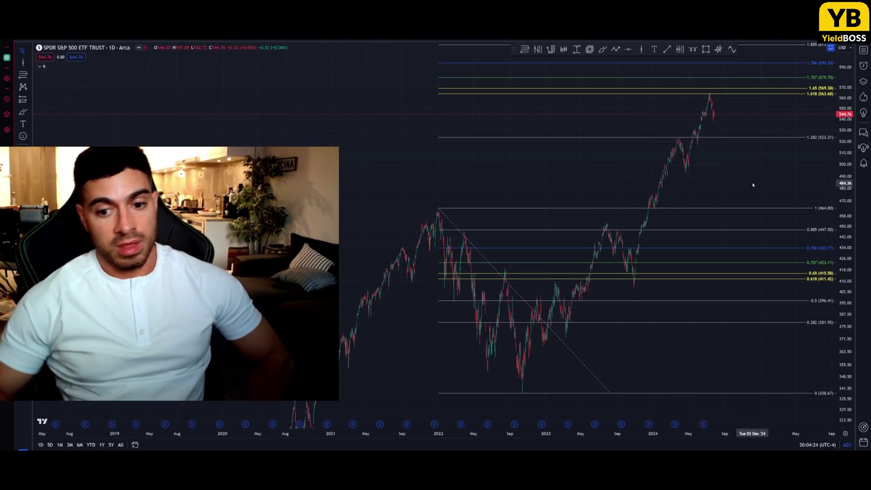
{"action": "left_click_drag", "start_coordinate": [735, 199], "coordinate": [733, 154]}
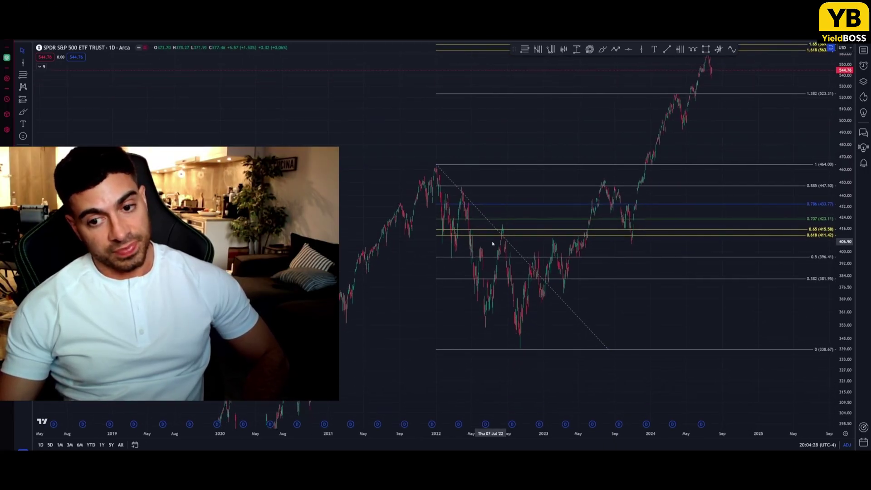
{"action": "scroll", "coordinate": [494, 291], "scroll_direction": "up", "scroll_amount": 1}
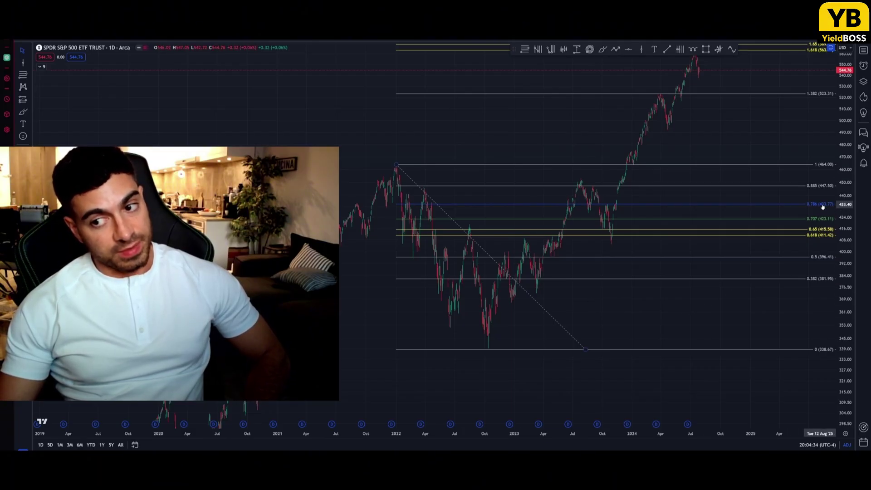
{"action": "left_click", "coordinate": [603, 49]}
{"action": "mouse_move", "coordinate": [797, 195]}
{"action": "left_mouse_down"}
{"action": "mouse_move", "coordinate": [794, 251]}
{"action": "mouse_move", "coordinate": [819, 250]}
{"action": "mouse_move", "coordinate": [834, 203]}
{"action": "left_mouse_up"}
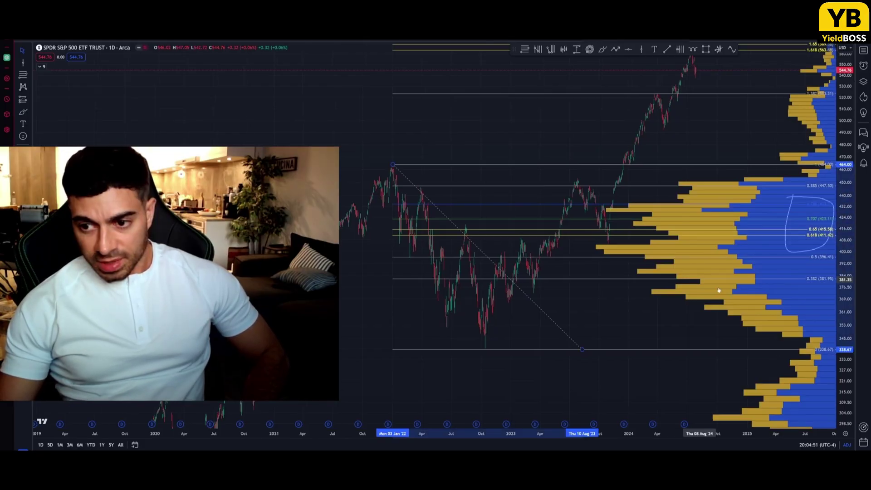
- Show the volume profile and circle its widest bars between about 390 and 440 with the Brush, joining the circled retracement labels
{"action": "left_click", "coordinate": [753, 159]}
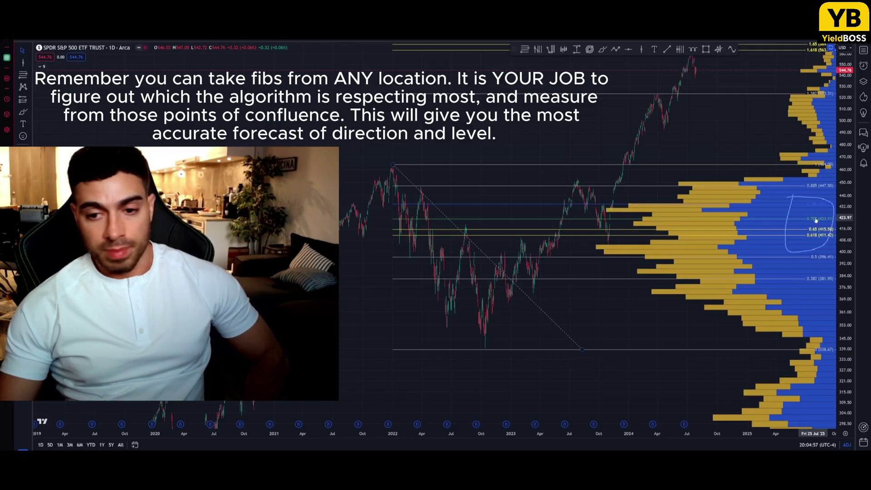
{"action": "left_click", "coordinate": [603, 49]}
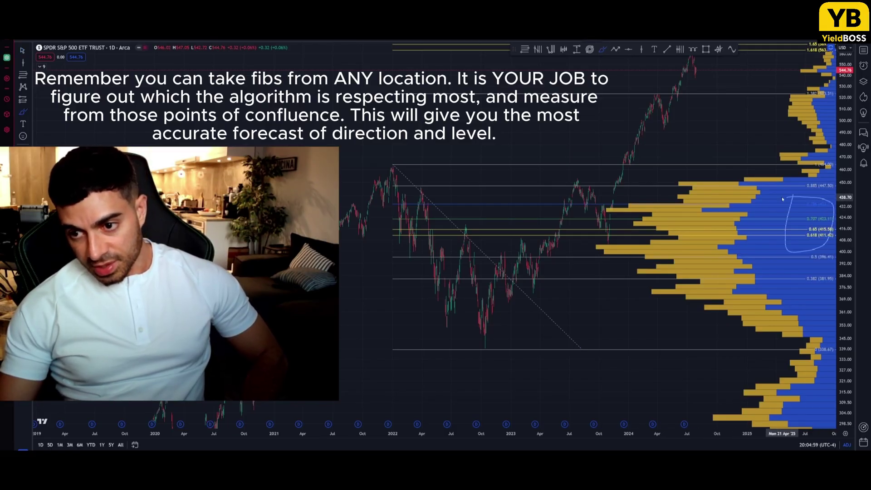
{"action": "mouse_move", "coordinate": [793, 196]}
{"action": "left_mouse_down"}
{"action": "mouse_move", "coordinate": [658, 198]}
{"action": "mouse_move", "coordinate": [592, 218]}
{"action": "mouse_move", "coordinate": [592, 253]}
{"action": "mouse_move", "coordinate": [702, 268]}
{"action": "mouse_move", "coordinate": [805, 251]}
{"action": "left_mouse_up"}
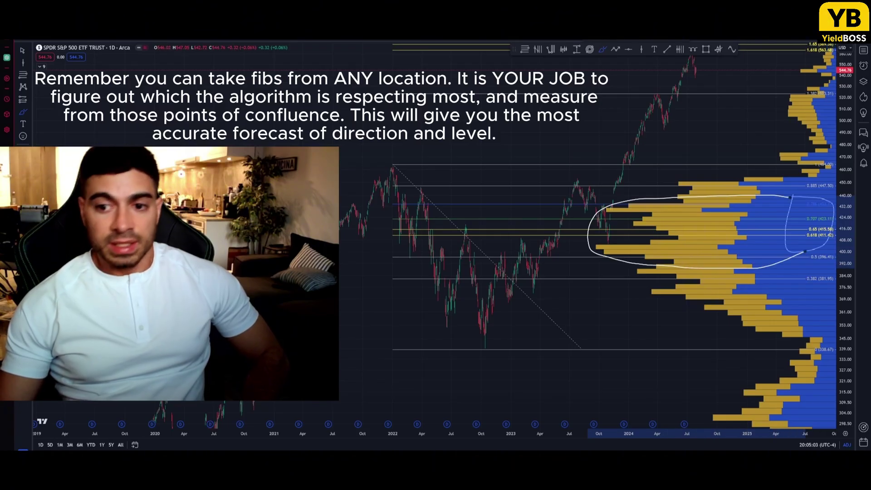
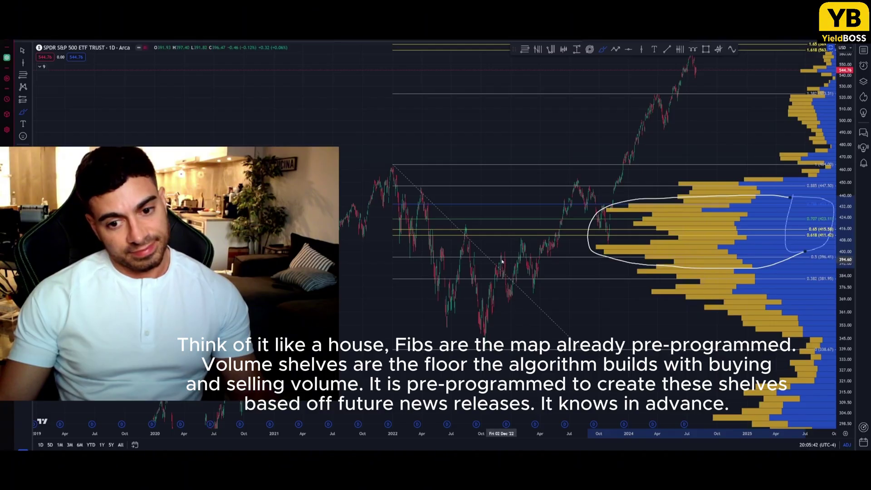
- Circle the December 2022, February 2023 and spring 2024 price highs near the retracement levels with the Brush
{"action": "left_click_drag", "start_coordinate": [502, 262], "coordinate": [500, 260]}
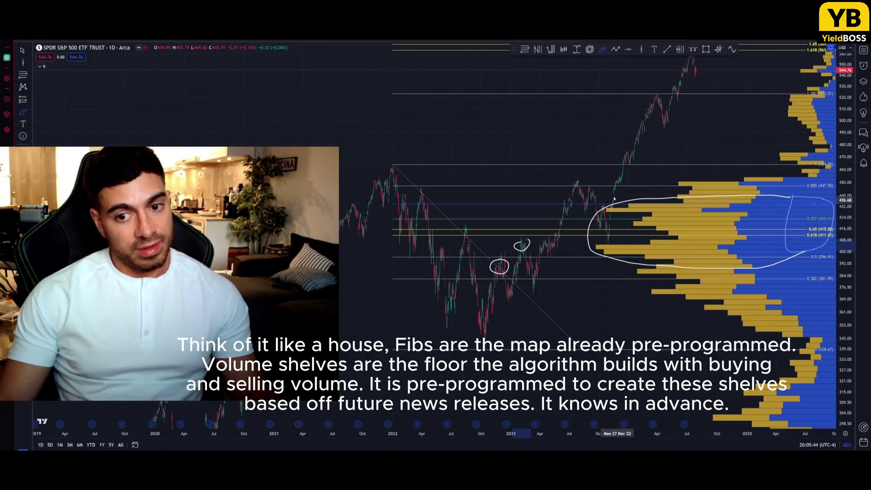
{"action": "mouse_move", "coordinate": [660, 97]}
{"action": "left_mouse_down"}
{"action": "mouse_move", "coordinate": [671, 103]}
{"action": "mouse_move", "coordinate": [651, 83]}
{"action": "left_mouse_up"}
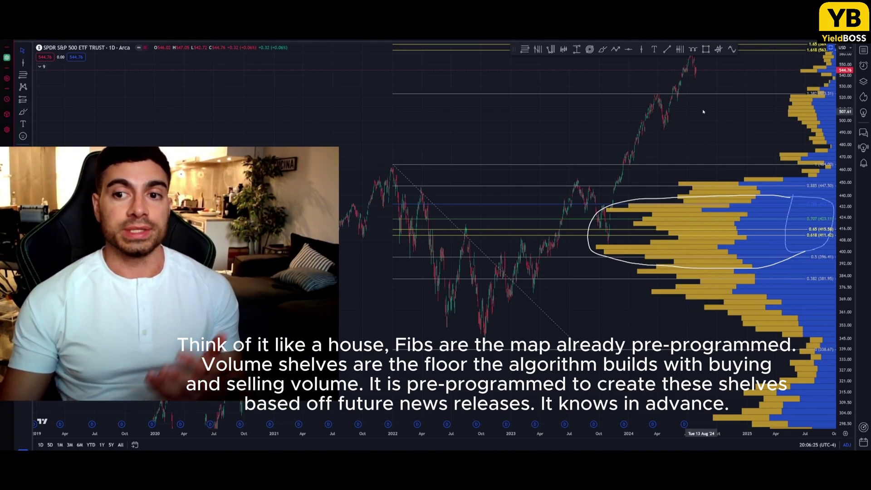
- Circle the volume profile bars beside the 1.382 level near 523, the 464.00 level and the 338.67 level with the Brush
{"action": "left_click", "coordinate": [603, 49]}
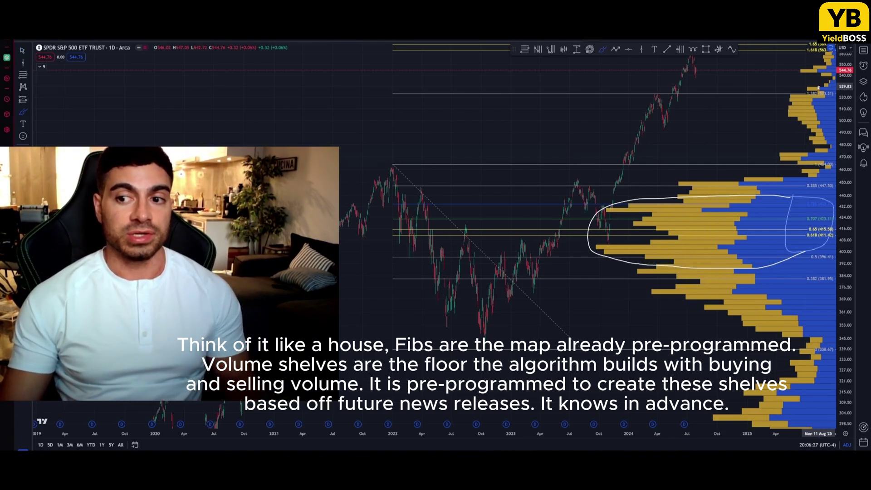
{"action": "left_click_drag", "start_coordinate": [819, 86], "coordinate": [817, 84]}
{"action": "left_click_drag", "start_coordinate": [827, 156], "coordinate": [826, 157]}
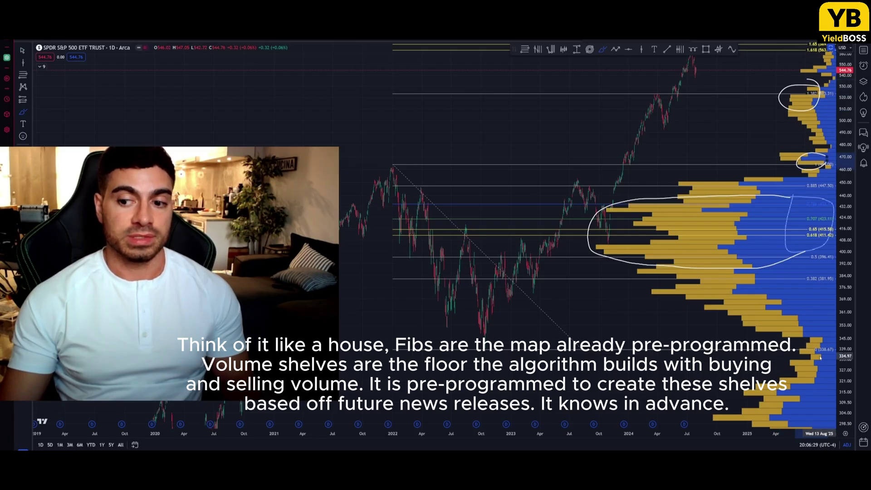
{"action": "left_click_drag", "start_coordinate": [811, 337], "coordinate": [812, 340]}
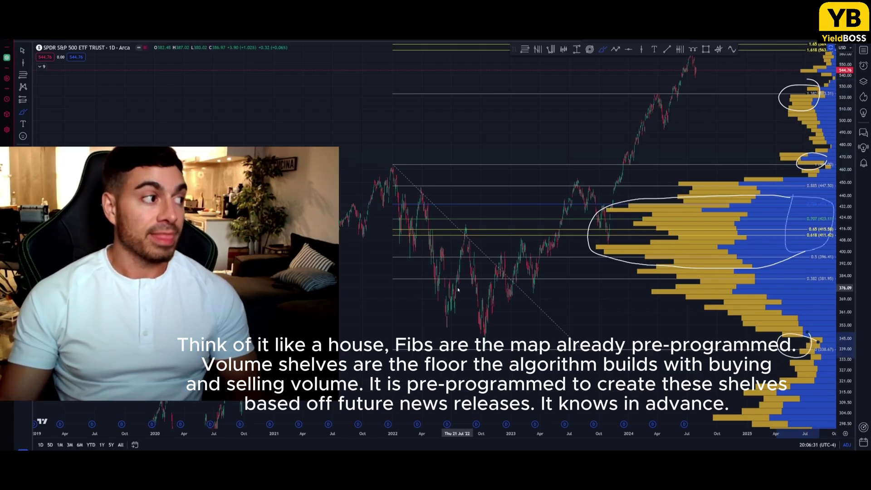
{"action": "key", "text": "Escape"}
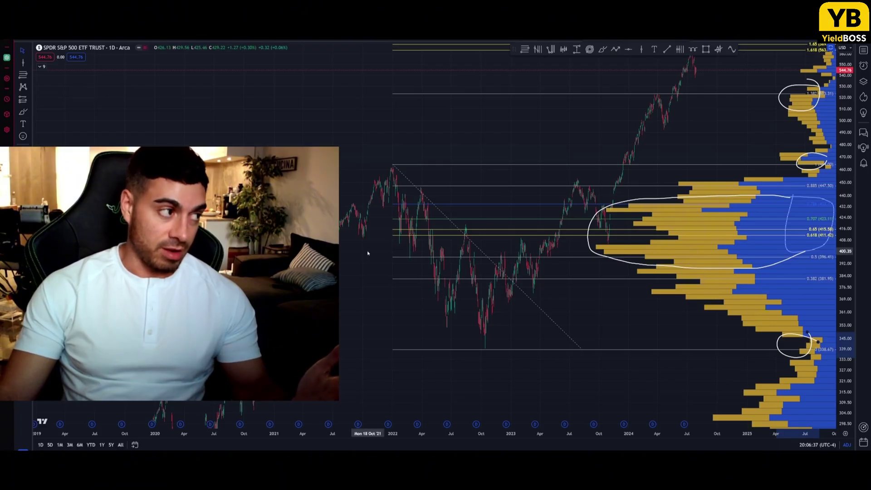
- Clear the drawings and draw a Fibonacci retracement from the July 2023 high at 453.30 down to the October 2023 low at 405.17
{"action": "key", "text": "ctrl+alt+h"}
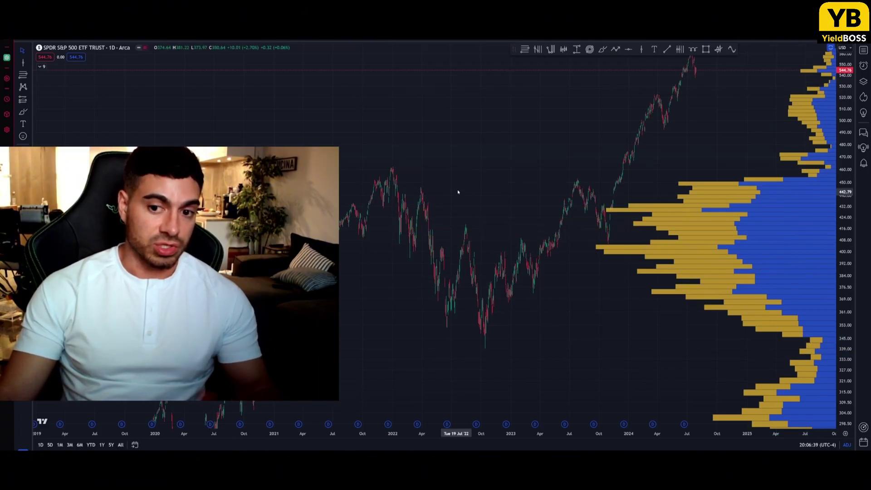
{"action": "scroll", "coordinate": [459, 192], "scroll_direction": "up", "scroll_amount": 7}
{"action": "left_click_drag", "start_coordinate": [841, 277], "coordinate": [842, 217]}
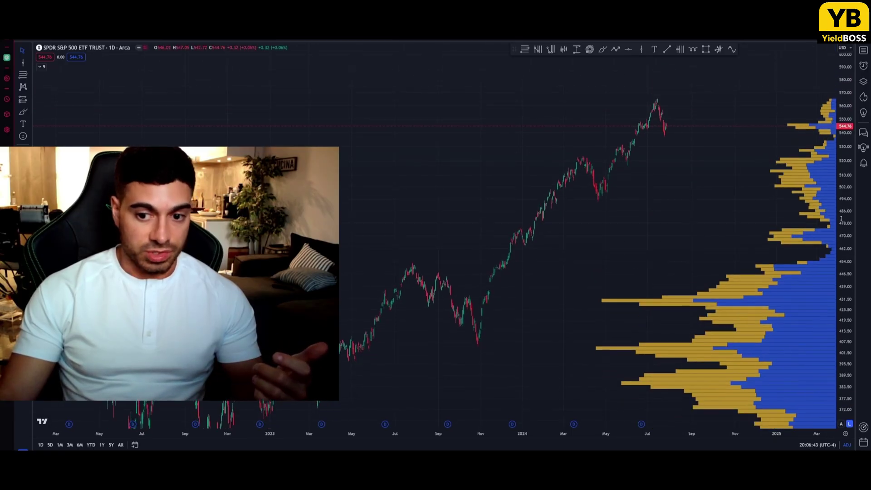
{"action": "left_click_drag", "start_coordinate": [678, 247], "coordinate": [687, 230]}
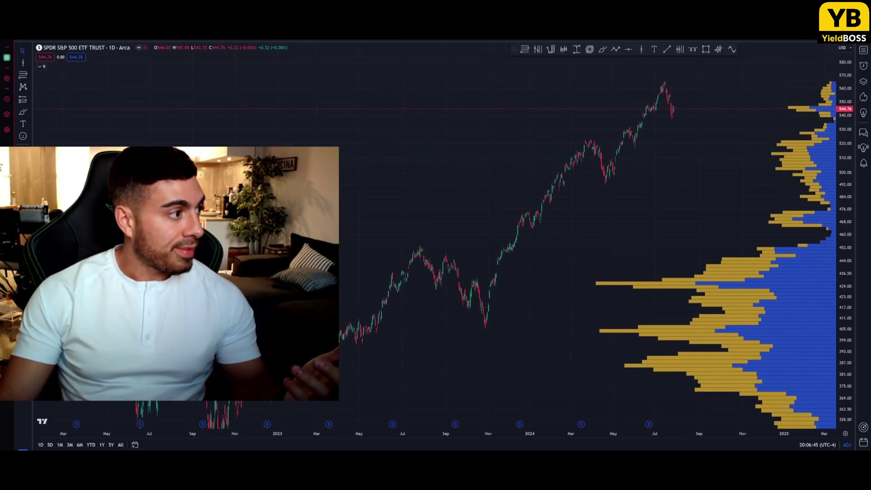
{"action": "left_click", "coordinate": [23, 74]}
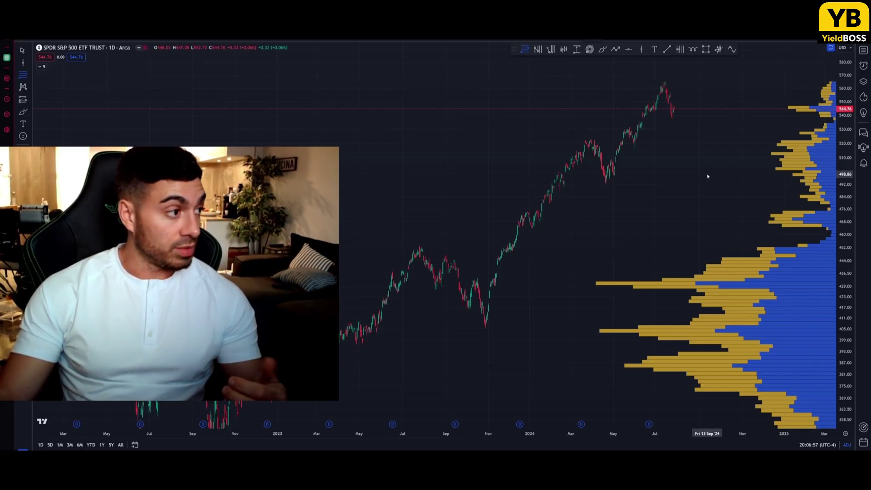
{"action": "left_click", "coordinate": [420, 248]}
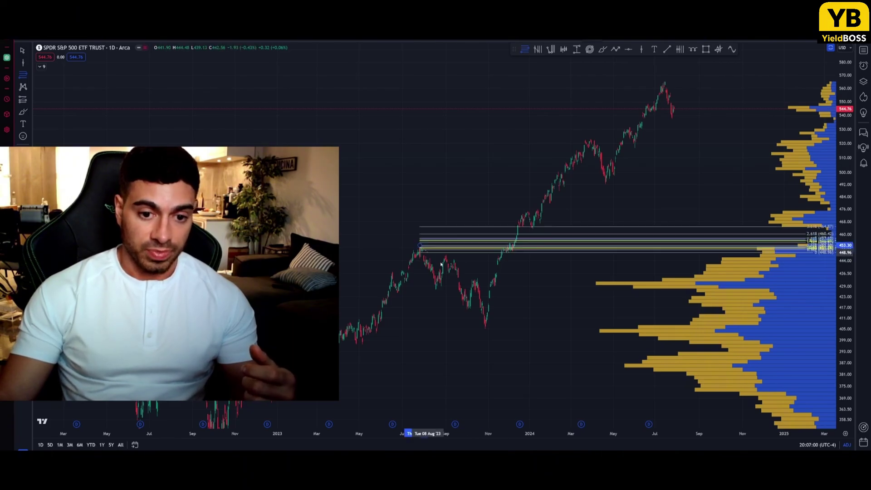
{"action": "left_click", "coordinate": [509, 330]}
- Circle the 1.618 to 1.885 extension levels and the adjoining volume bars between about 480 and 500 with the Brush
{"action": "left_click_drag", "start_coordinate": [689, 145], "coordinate": [670, 157]}
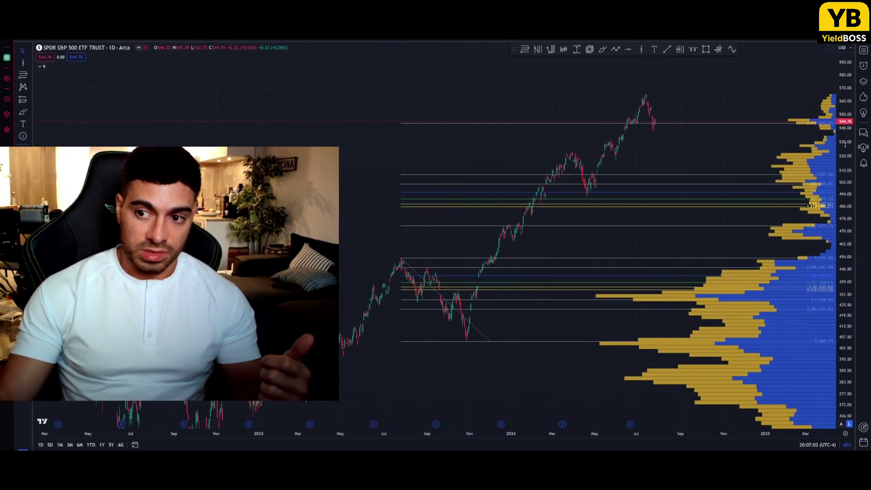
{"action": "left_click_drag", "start_coordinate": [846, 144], "coordinate": [846, 166]}
{"action": "left_click", "coordinate": [628, 188]}
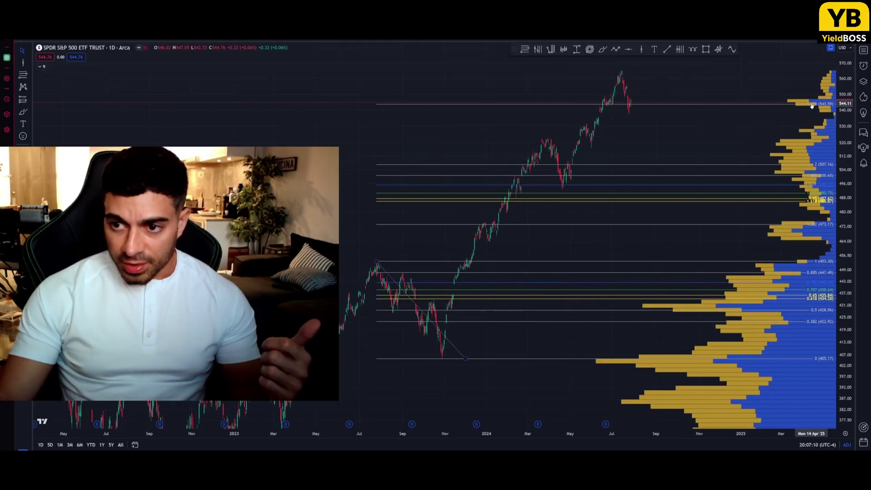
{"action": "left_click_drag", "start_coordinate": [846, 158], "coordinate": [847, 185]}
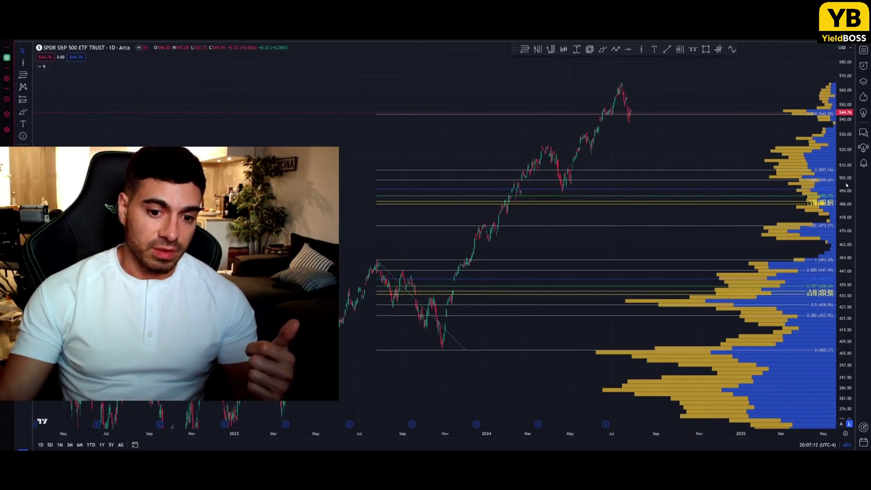
{"action": "left_click_drag", "start_coordinate": [716, 159], "coordinate": [679, 179]}
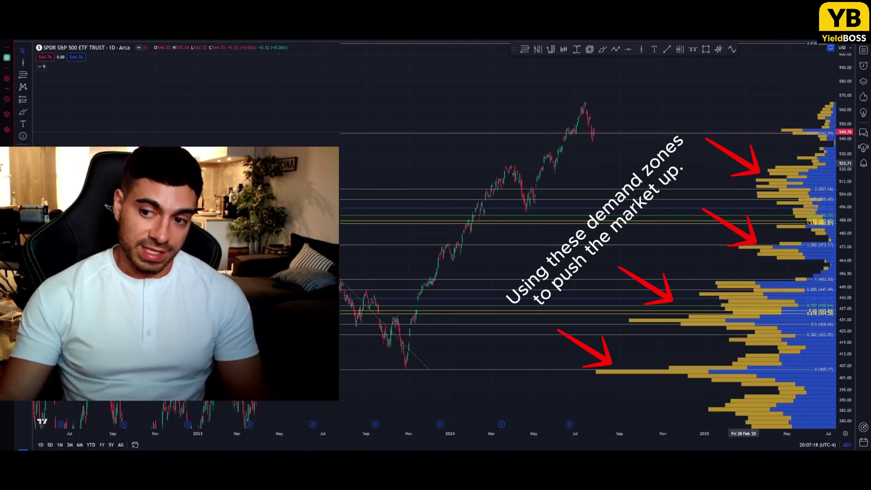
{"action": "left_click_drag", "start_coordinate": [852, 239], "coordinate": [852, 128]}
{"action": "left_click_drag", "start_coordinate": [676, 159], "coordinate": [613, 139]}
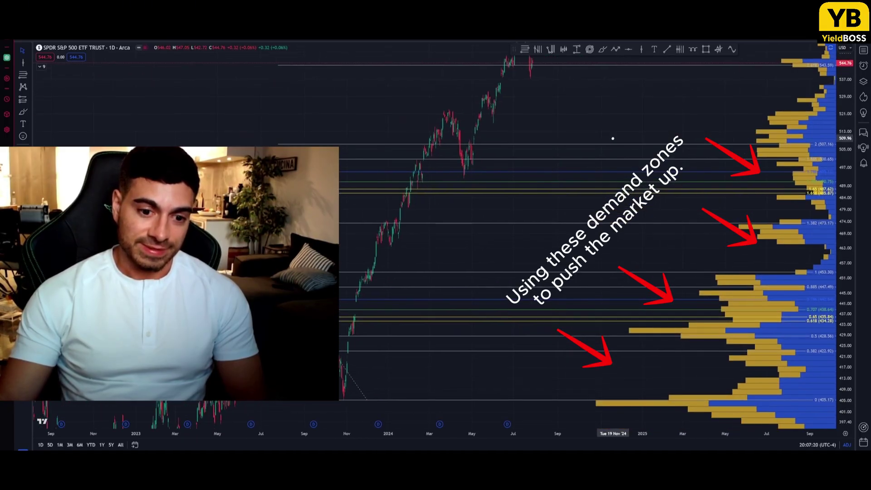
{"action": "left_click", "coordinate": [603, 49]}
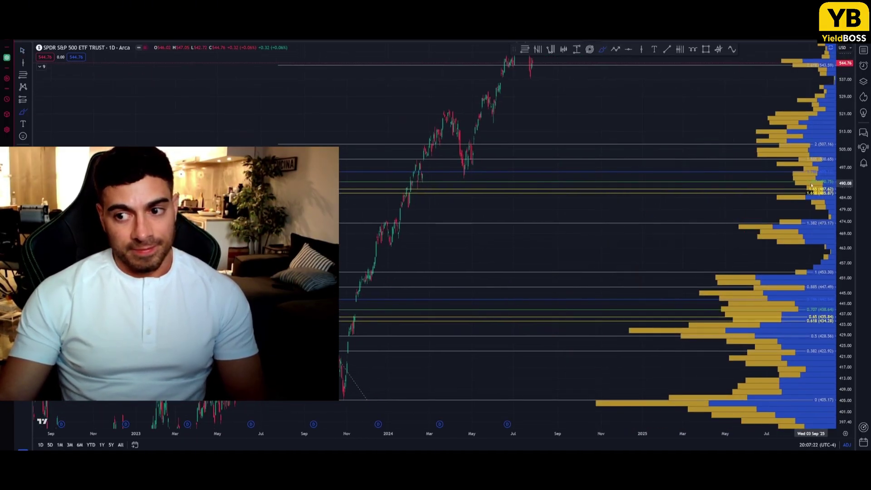
{"action": "mouse_move", "coordinate": [816, 156]}
{"action": "left_mouse_down"}
{"action": "mouse_move", "coordinate": [793, 177]}
{"action": "mouse_move", "coordinate": [818, 213]}
{"action": "left_mouse_up"}
{"action": "left_click_drag", "start_coordinate": [836, 185], "coordinate": [807, 157]}
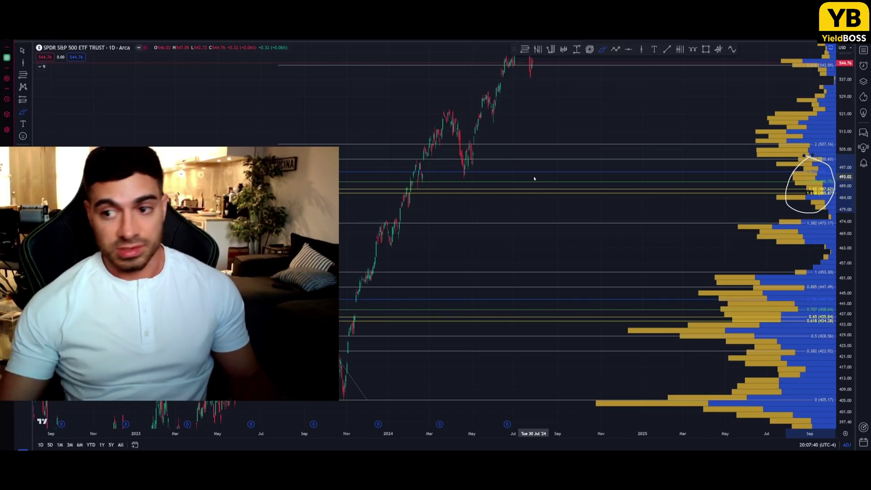
- Brush vertical lines at mid-April, mid-July and late October 2024, and sketch a projected price path rising from the latest candles
{"action": "left_click_drag", "start_coordinate": [840, 117], "coordinate": [840, 217]}
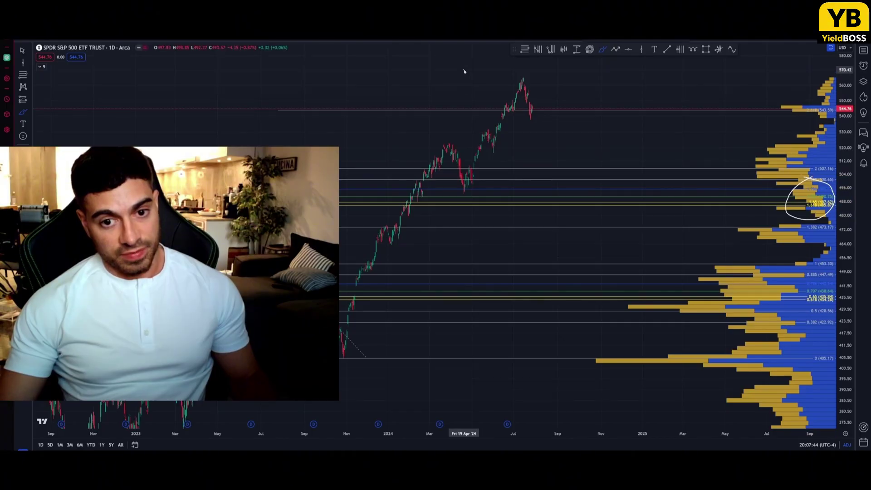
{"action": "left_click_drag", "start_coordinate": [463, 72], "coordinate": [462, 202]}
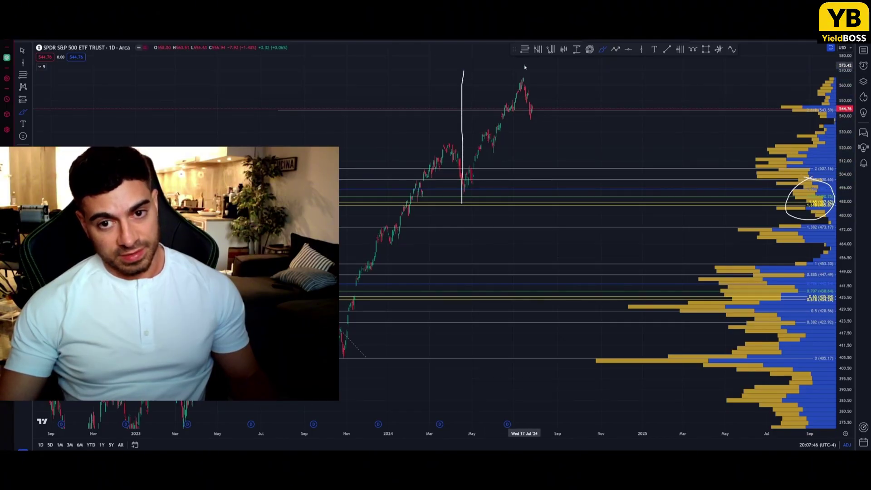
{"action": "left_click_drag", "start_coordinate": [524, 68], "coordinate": [528, 168]}
{"action": "left_click_drag", "start_coordinate": [595, 65], "coordinate": [594, 170]}
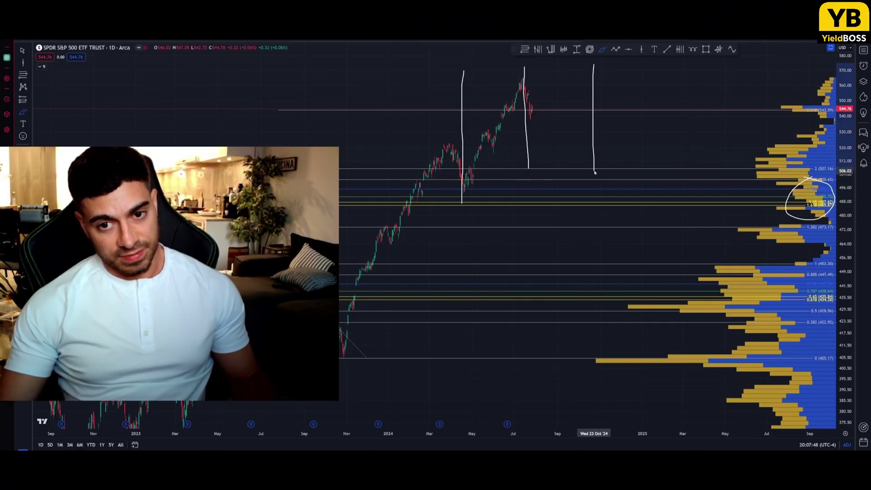
{"action": "left_click_drag", "start_coordinate": [555, 98], "coordinate": [581, 47]}
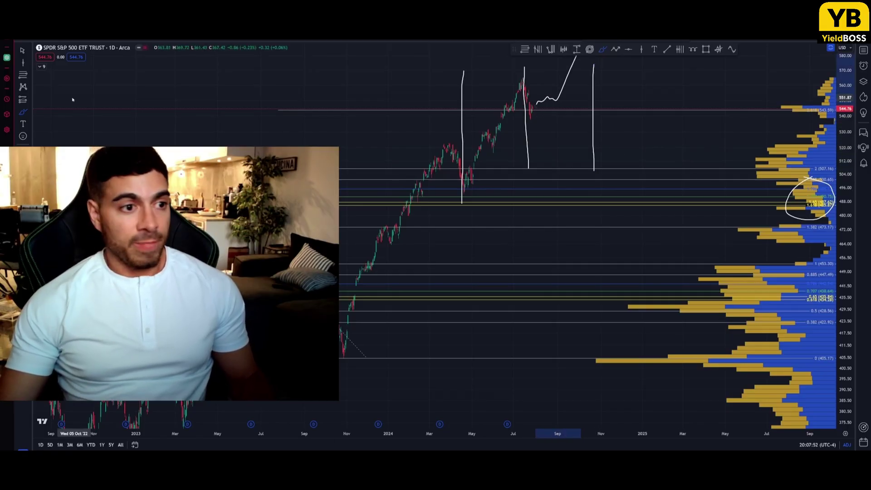
{"action": "left_click", "coordinate": [22, 50]}
- Extend the projected path to about 600 and circle the 3.618 extension level at 608.17 with the Brush
{"action": "mouse_move", "coordinate": [642, 87]}
{"action": "left_mouse_down"}
{"action": "mouse_move", "coordinate": [640, 186]}
{"action": "mouse_move", "coordinate": [586, 183]}
{"action": "left_mouse_up"}
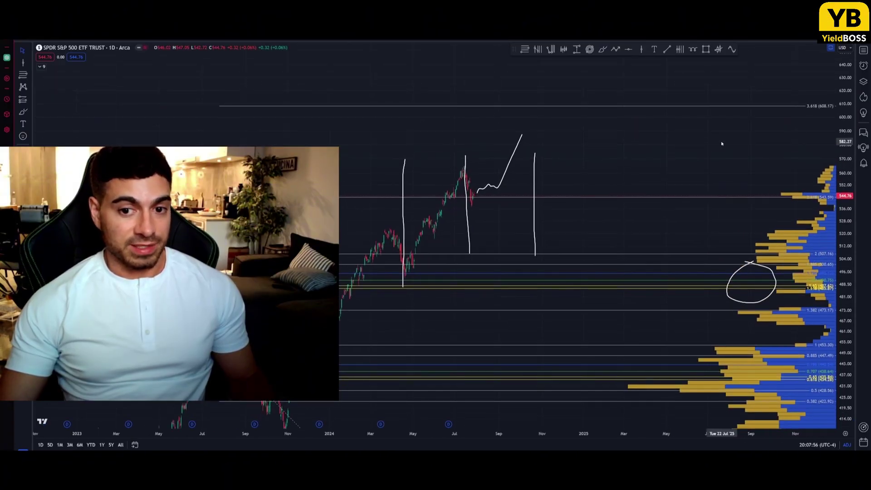
{"action": "left_click_drag", "start_coordinate": [722, 142], "coordinate": [742, 131]}
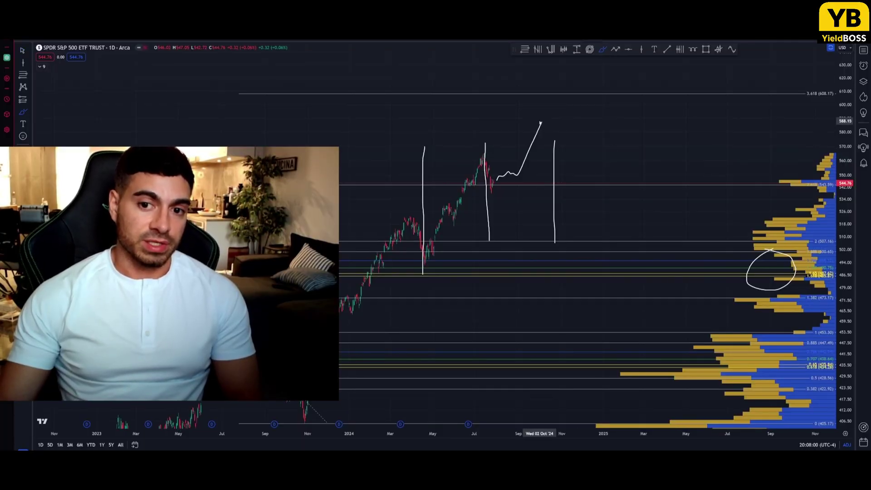
{"action": "left_click_drag", "start_coordinate": [836, 104], "coordinate": [819, 75]}
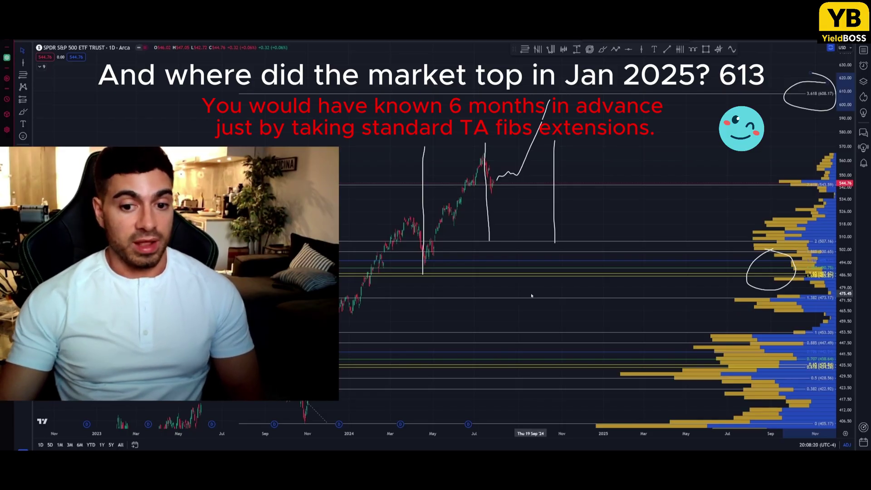
- Replace the retracement with one from the October 2023 low at 404.83 up to the July 2024 high
{"action": "left_click_drag", "start_coordinate": [530, 295], "coordinate": [654, 294]}
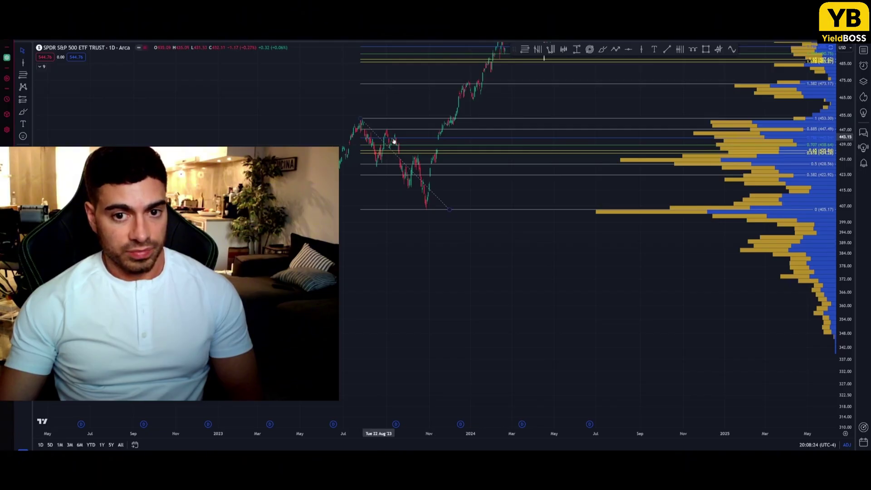
{"action": "key", "text": "ctrl+z"}
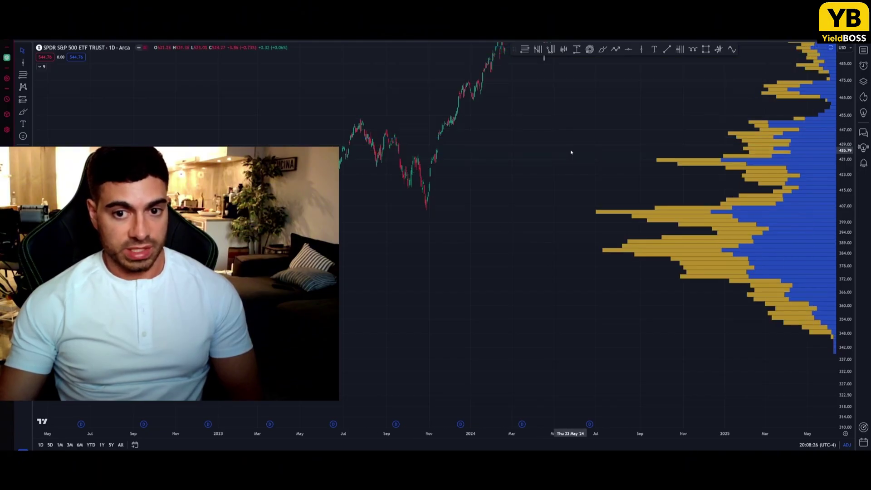
{"action": "left_click_drag", "start_coordinate": [565, 114], "coordinate": [603, 138]}
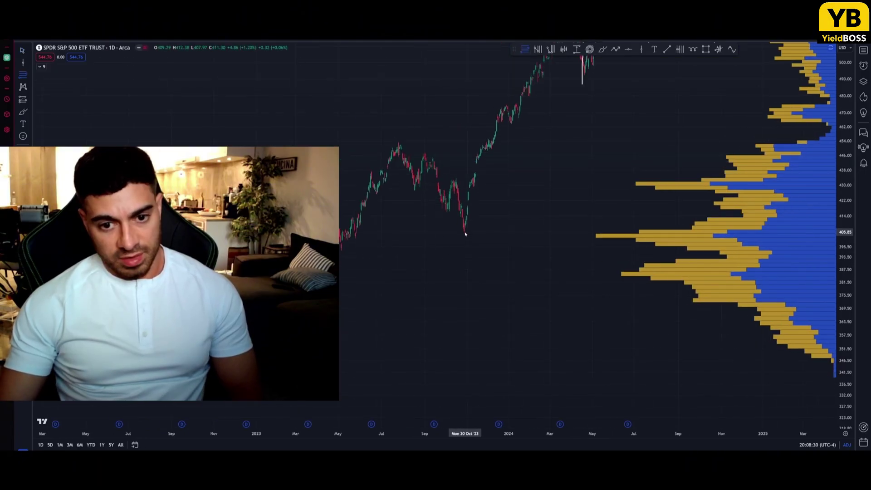
{"action": "left_click_drag", "start_coordinate": [464, 236], "coordinate": [585, 70]}
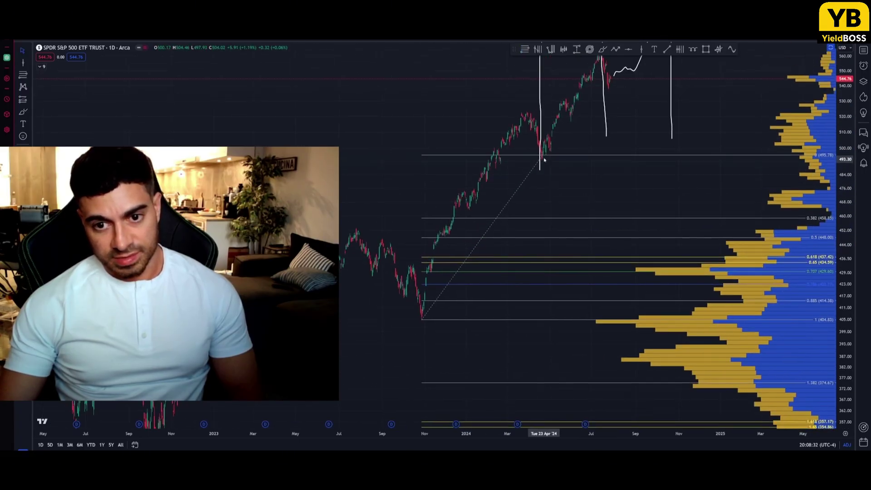
{"action": "left_click_drag", "start_coordinate": [512, 280], "coordinate": [412, 110]}
{"action": "left_click_drag", "start_coordinate": [543, 159], "coordinate": [510, 177]}
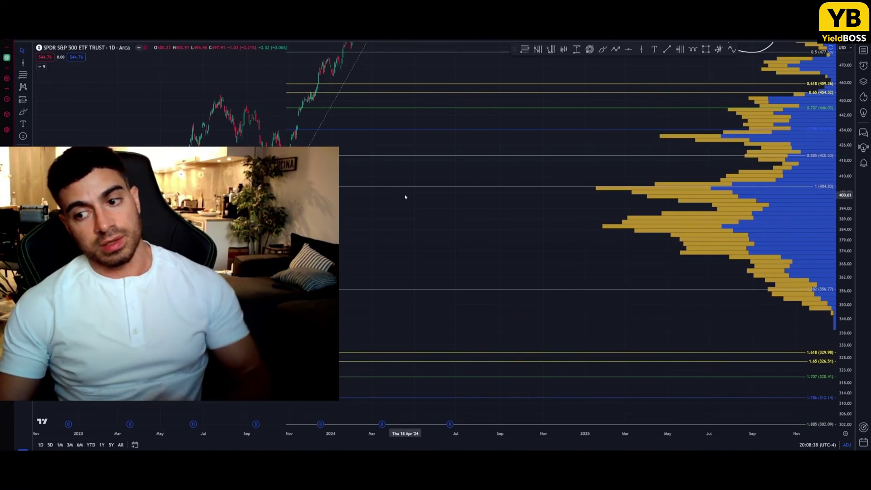
- Delete the retracement drawn from the October 2023 low
{"action": "left_click_drag", "start_coordinate": [662, 254], "coordinate": [674, 259]}
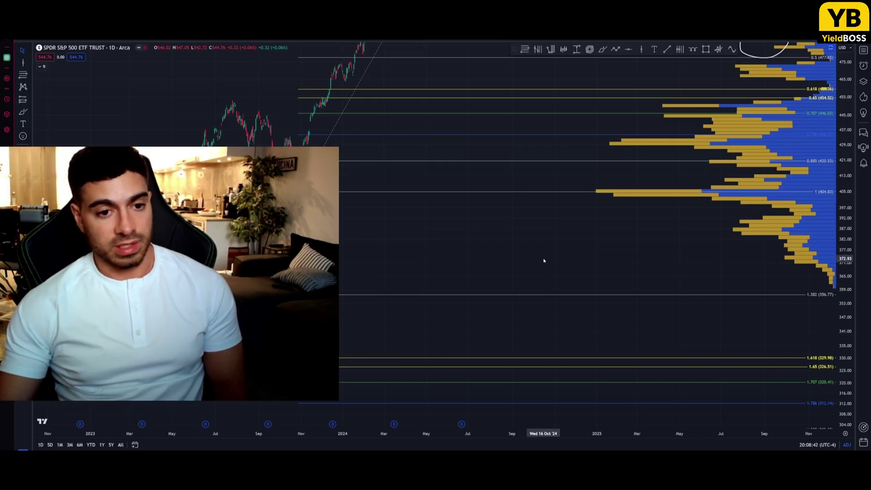
{"action": "left_click_drag", "start_coordinate": [543, 259], "coordinate": [590, 329]}
{"action": "left_click", "coordinate": [507, 183]}
{"action": "key", "text": "Delete"}
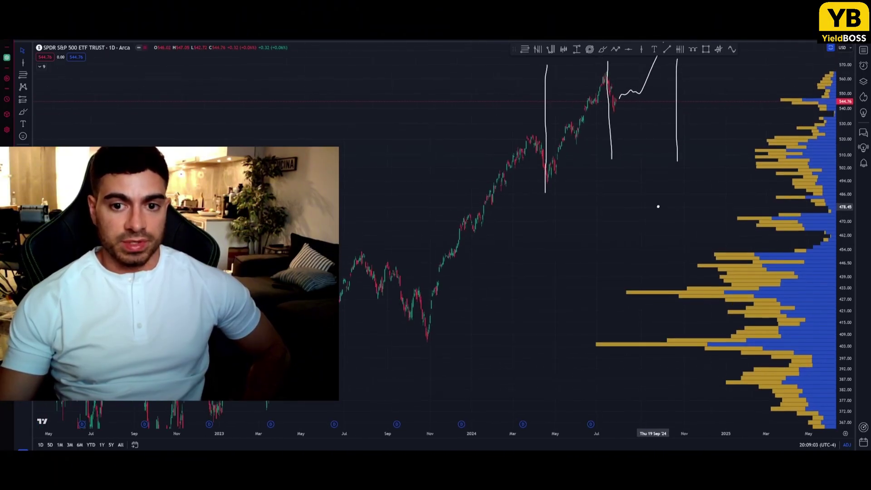
- Remove the remaining brush marks: the vertical lines, the projected path and the circle around the volume bars
{"action": "left_click_drag", "start_coordinate": [630, 160], "coordinate": [570, 227]}
{"action": "key", "text": "ctrl+z"}
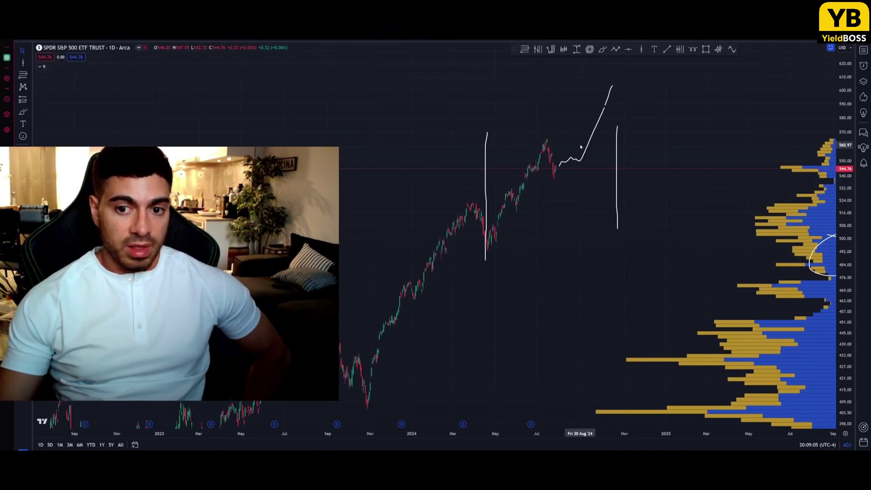
{"action": "middle_click", "coordinate": [618, 195]}
{"action": "middle_click", "coordinate": [608, 102]}
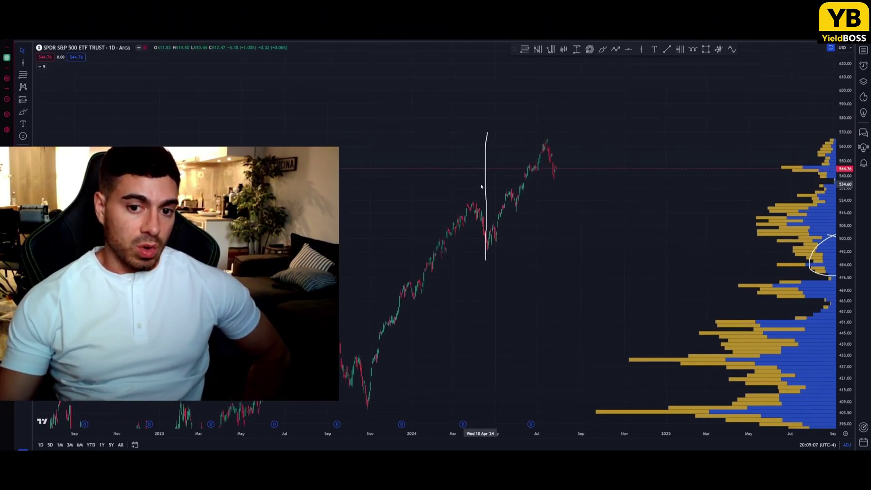
{"action": "scroll", "coordinate": [734, 193], "scroll_direction": "up", "scroll_amount": 5}
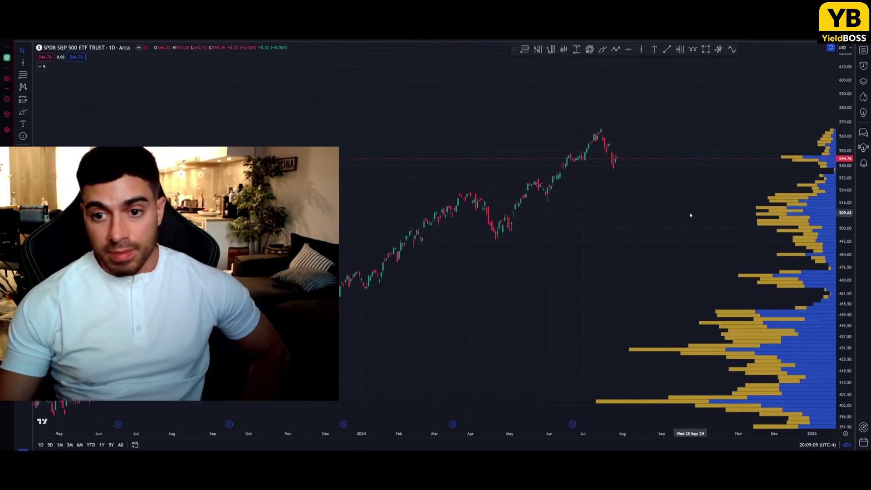
- Circle the high-volume shelves of the volume profile around 545, 505, 485, 470 and 450 with the Brush
{"action": "left_click_drag", "start_coordinate": [850, 262], "coordinate": [851, 125]}
{"action": "left_click_drag", "start_coordinate": [660, 214], "coordinate": [666, 249]}
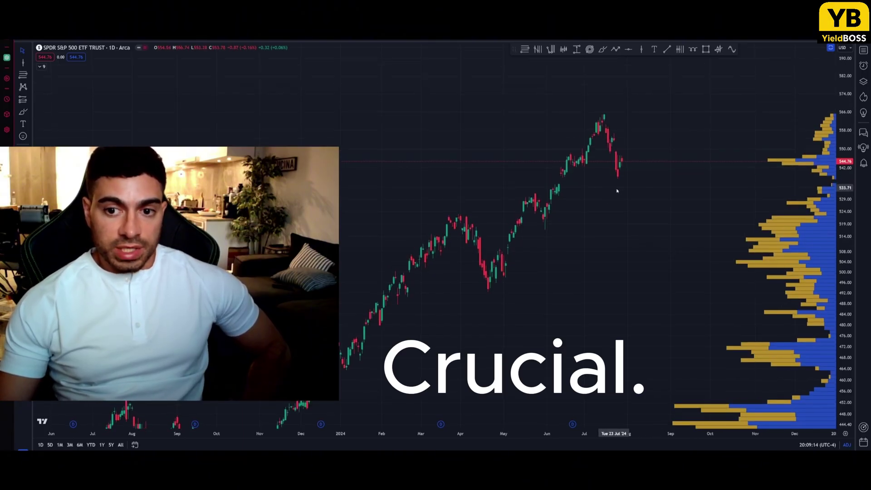
{"action": "left_click_drag", "start_coordinate": [680, 166], "coordinate": [649, 173]}
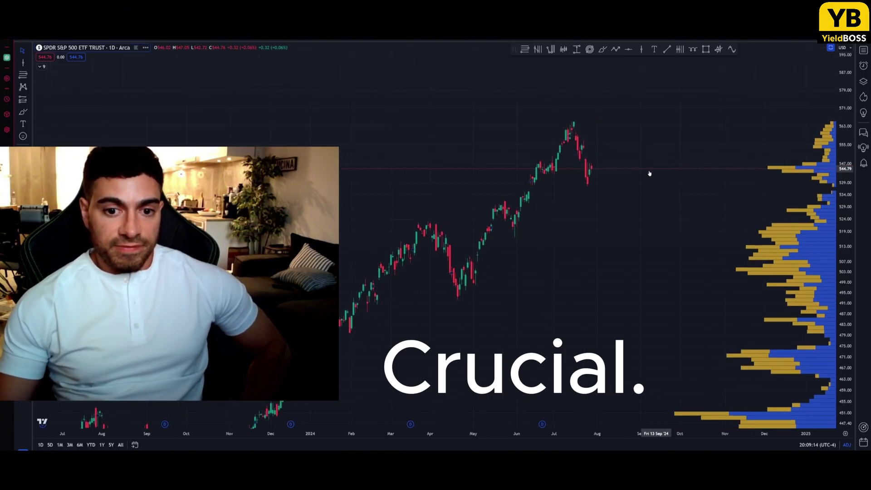
{"action": "left_click", "coordinate": [525, 49]}
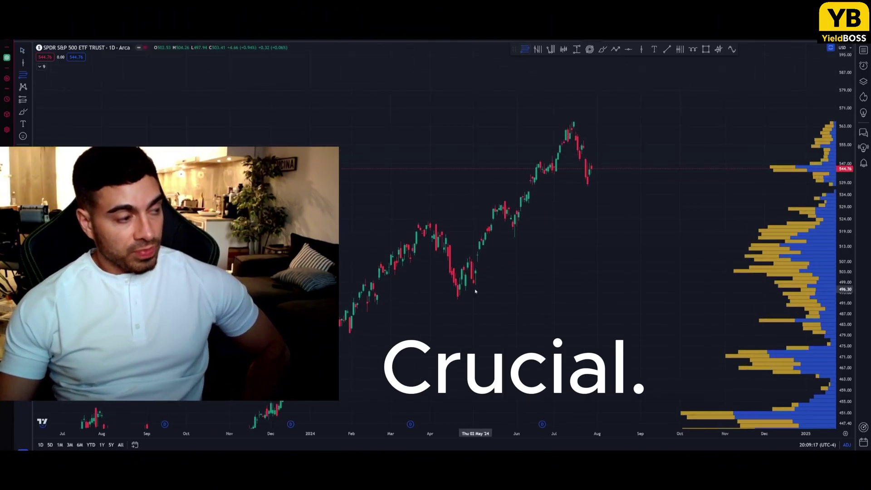
{"action": "left_click", "coordinate": [603, 49]}
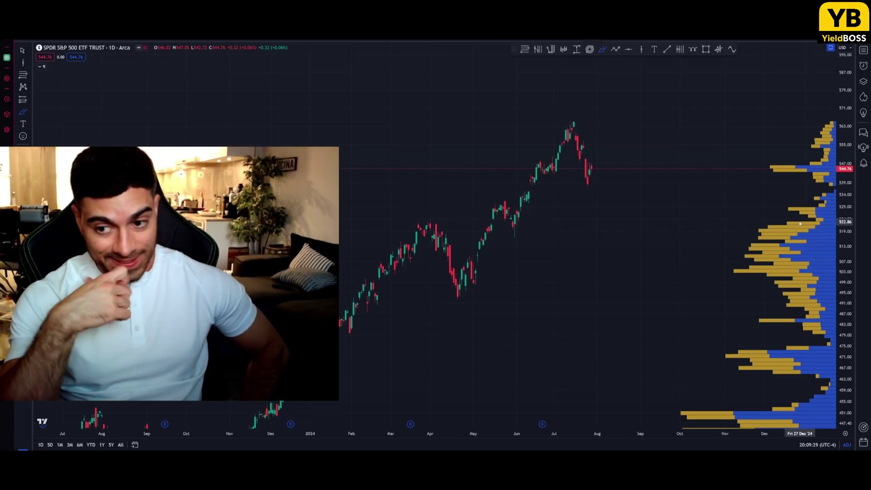
{"action": "mouse_move", "coordinate": [813, 219]}
{"action": "left_mouse_down"}
{"action": "mouse_move", "coordinate": [734, 257]}
{"action": "mouse_move", "coordinate": [769, 305]}
{"action": "mouse_move", "coordinate": [816, 310]}
{"action": "left_mouse_up"}
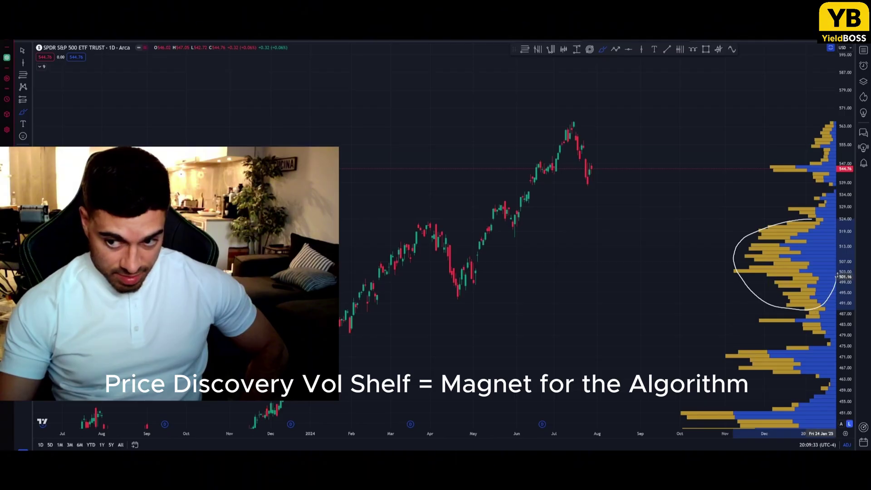
{"action": "left_click_drag", "start_coordinate": [812, 162], "coordinate": [765, 166]}
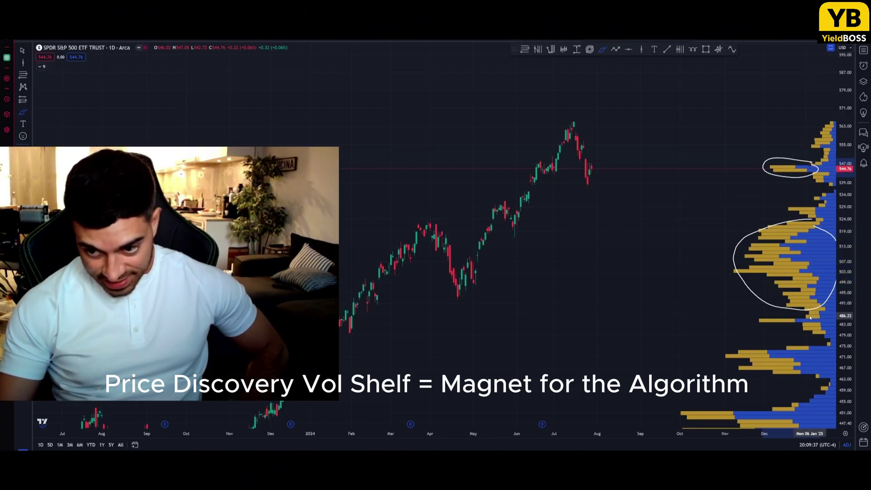
{"action": "mouse_move", "coordinate": [810, 313]}
{"action": "left_mouse_down"}
{"action": "mouse_move", "coordinate": [755, 318]}
{"action": "mouse_move", "coordinate": [809, 314]}
{"action": "mouse_move", "coordinate": [768, 342]}
{"action": "mouse_move", "coordinate": [762, 380]}
{"action": "mouse_move", "coordinate": [816, 348]}
{"action": "left_mouse_up"}
{"action": "mouse_move", "coordinate": [806, 400]}
{"action": "left_mouse_down"}
{"action": "mouse_move", "coordinate": [712, 404]}
{"action": "mouse_move", "coordinate": [824, 415]}
{"action": "mouse_move", "coordinate": [806, 401]}
{"action": "left_mouse_up"}
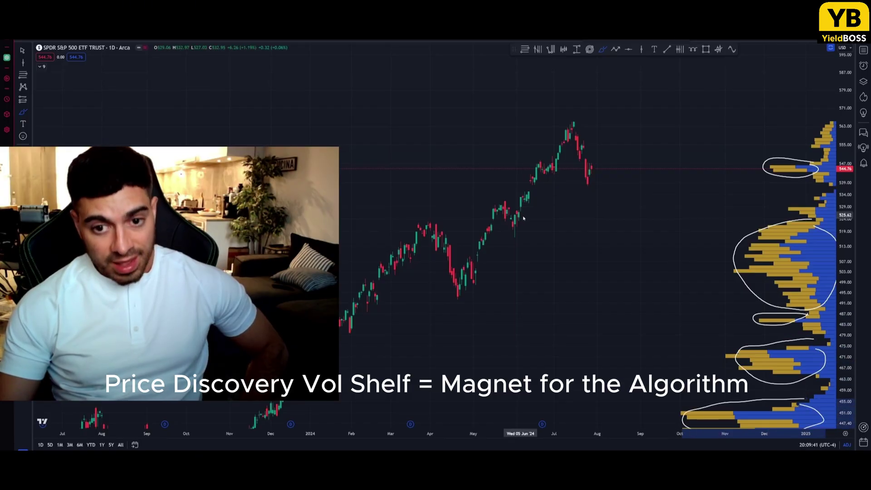
- Draw a Fibonacci retracement from the April 19, 2024 low at 492.40 up to the July high at 565.09
{"action": "left_click", "coordinate": [21, 75]}
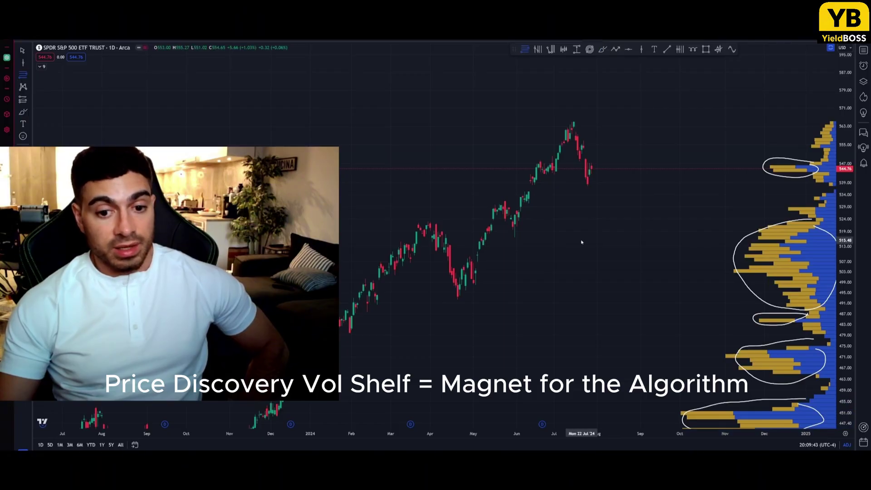
{"action": "left_click", "coordinate": [457, 299]}
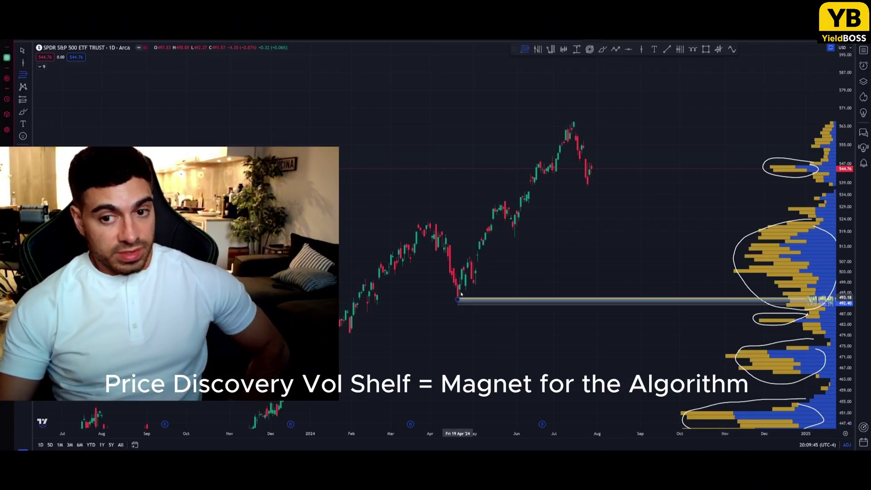
{"action": "left_click", "coordinate": [625, 122]}
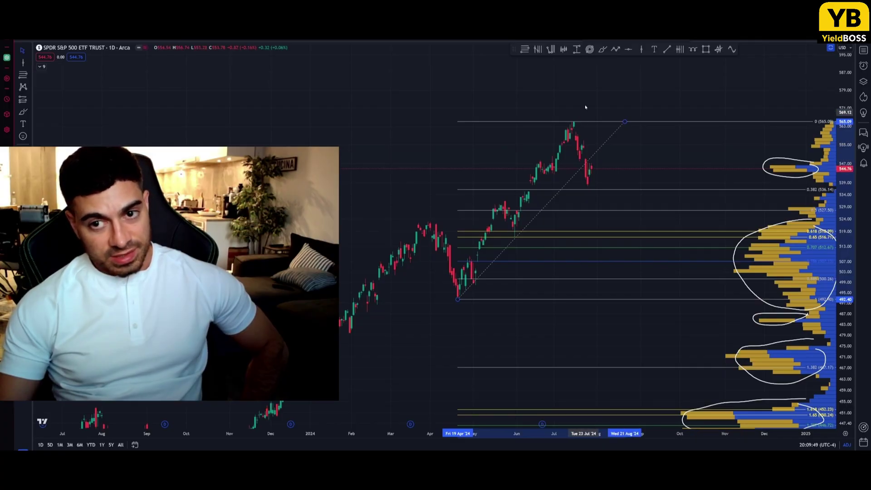
- Circle the 0.618 to 0.786, 1.382 and 1.618 retracement levels beside the matching volume shelves with the Brush
{"action": "left_click", "coordinate": [603, 49]}
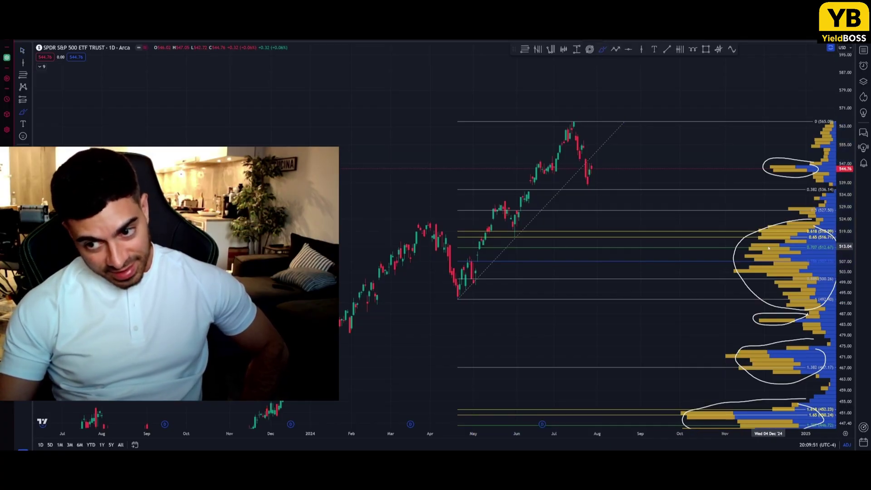
{"action": "mouse_move", "coordinate": [708, 234]}
{"action": "left_mouse_down"}
{"action": "mouse_move", "coordinate": [688, 270]}
{"action": "mouse_move", "coordinate": [713, 254]}
{"action": "left_mouse_up"}
{"action": "left_click_drag", "start_coordinate": [701, 360], "coordinate": [694, 363]}
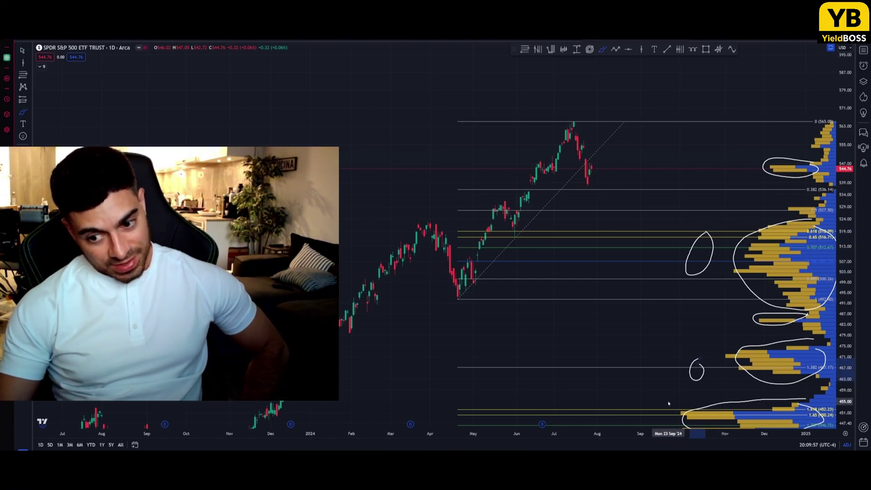
{"action": "left_click_drag", "start_coordinate": [668, 403], "coordinate": [675, 413]}
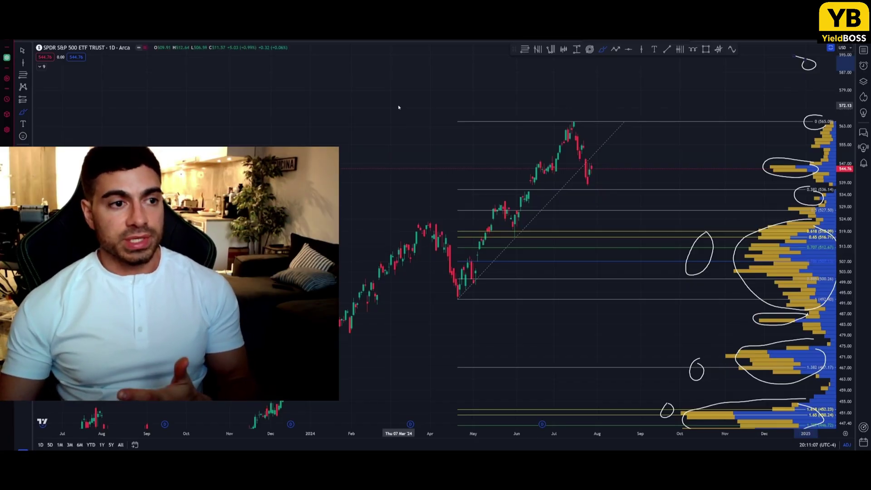
- Delete the retracement drawn from the April low and clear all brush circles from the chart
{"action": "left_click", "coordinate": [540, 282]}
{"action": "scroll", "coordinate": [540, 282], "scroll_direction": "up", "scroll_amount": 1}
{"action": "key", "text": "Delete"}
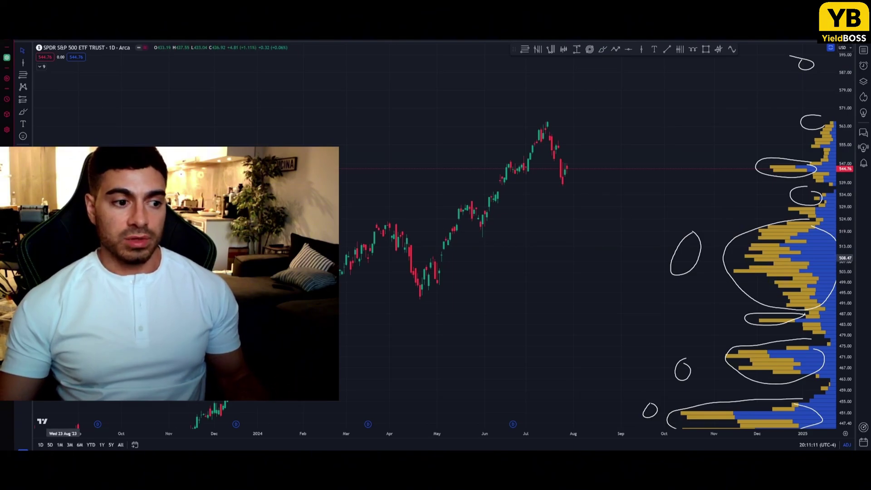
{"action": "key", "text": "ctrl+alt+h"}
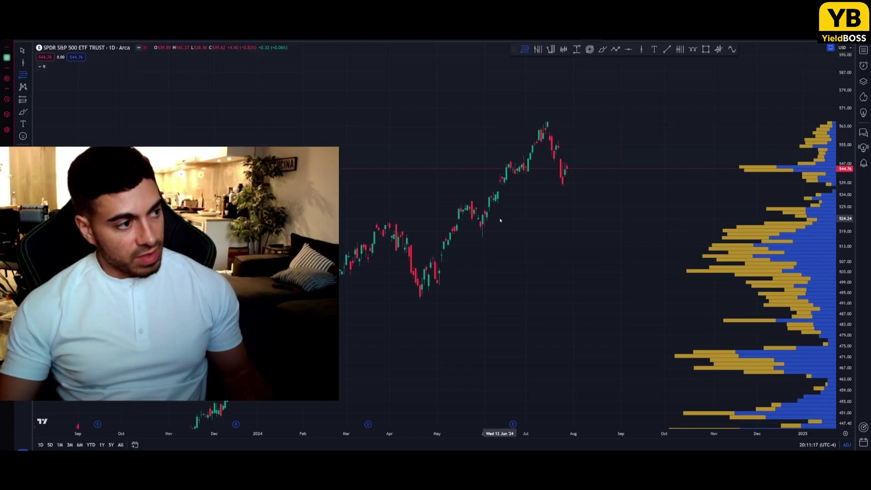
- Draw a Fibonacci retracement from June 11, 2024 at 530.35 up to the July high at 565.54
{"action": "left_click", "coordinate": [498, 204]}
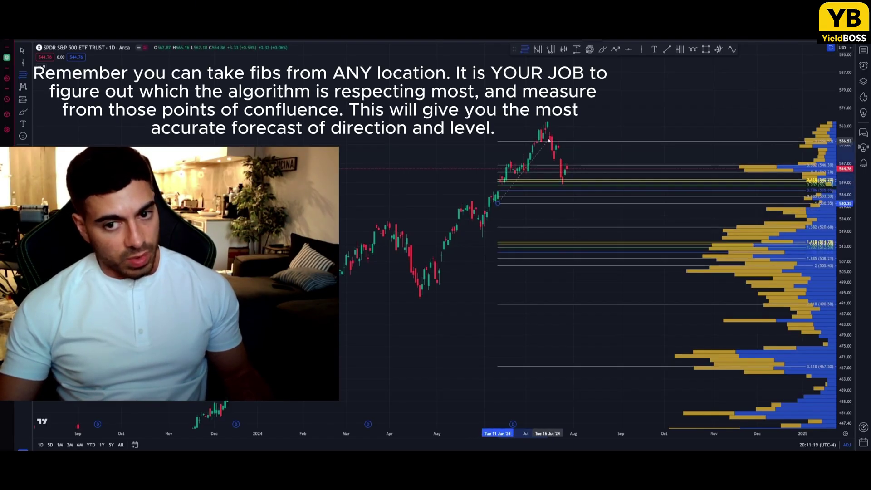
{"action": "left_click", "coordinate": [563, 120]}
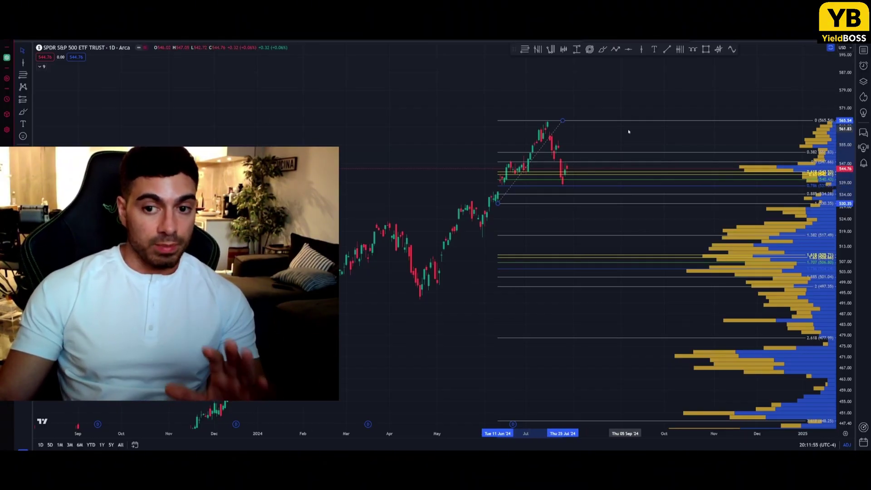
{"action": "left_click_drag", "start_coordinate": [627, 131], "coordinate": [599, 124]}
{"action": "scroll", "coordinate": [854, 182], "scroll_direction": "up", "scroll_amount": 3}
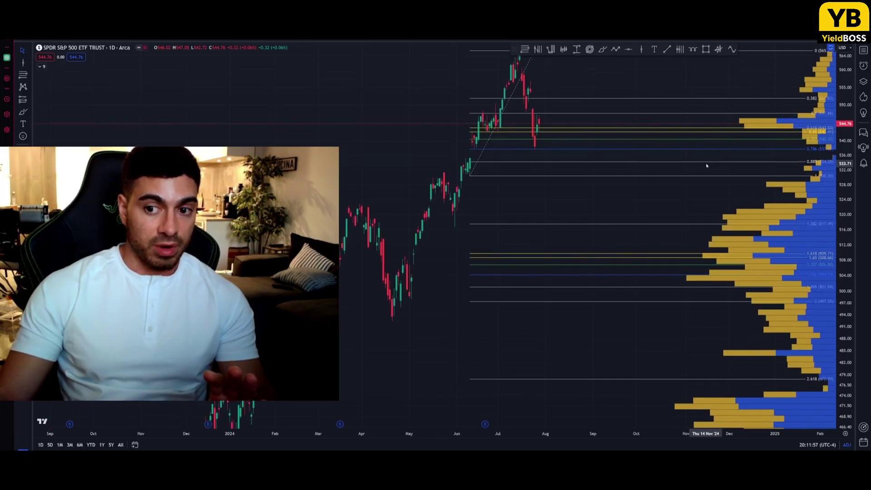
{"action": "right_click", "coordinate": [710, 165]}
{"action": "mouse_move", "coordinate": [747, 180]}
{"action": "left_click", "coordinate": [799, 183]}
{"action": "left_click_drag", "start_coordinate": [660, 204], "coordinate": [607, 227]}
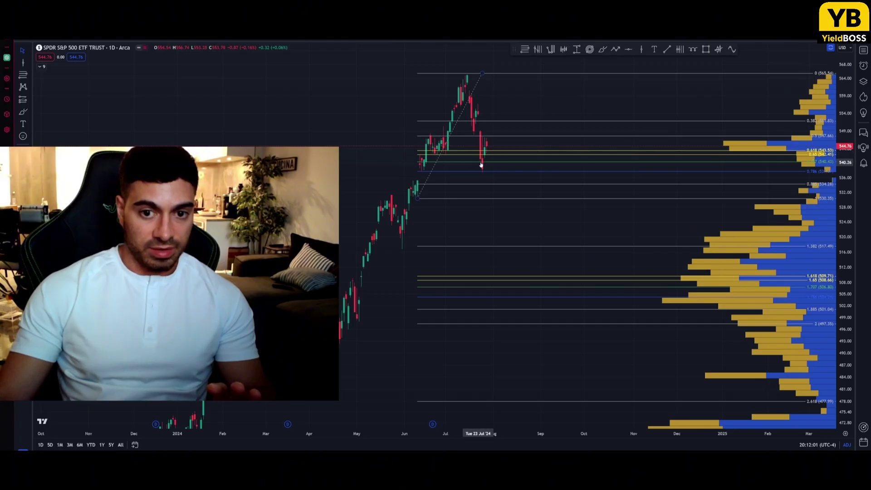
- Circle the 0.618 to 0.786 levels, the late-July candles reaching them and the volume shelf near 545 with the Brush
{"action": "left_click", "coordinate": [603, 49]}
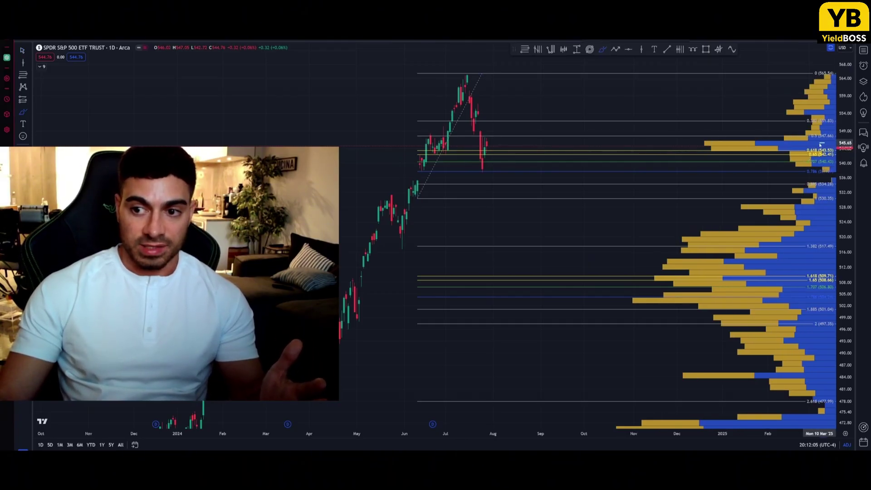
{"action": "mouse_move", "coordinate": [823, 144]}
{"action": "left_mouse_down"}
{"action": "mouse_move", "coordinate": [801, 152]}
{"action": "mouse_move", "coordinate": [805, 181]}
{"action": "mouse_move", "coordinate": [834, 150]}
{"action": "left_mouse_up"}
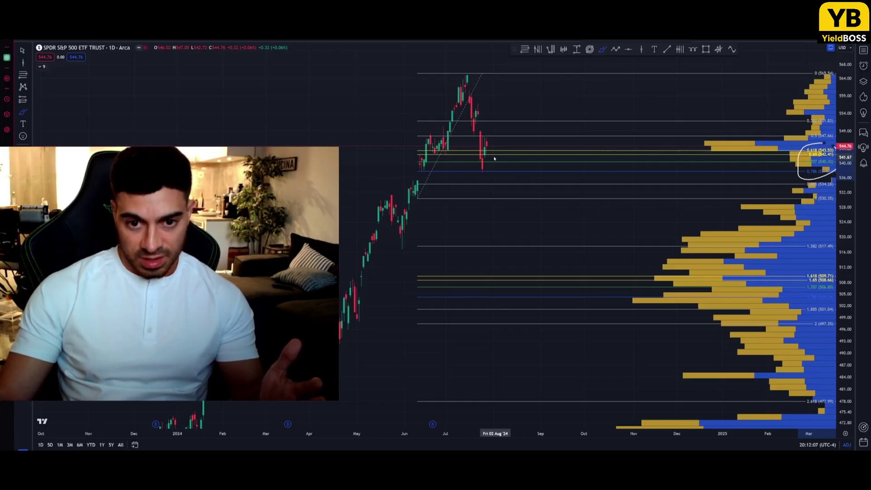
{"action": "mouse_move", "coordinate": [491, 140]}
{"action": "left_mouse_down"}
{"action": "mouse_move", "coordinate": [473, 148]}
{"action": "mouse_move", "coordinate": [482, 167]}
{"action": "mouse_move", "coordinate": [495, 138]}
{"action": "left_mouse_up"}
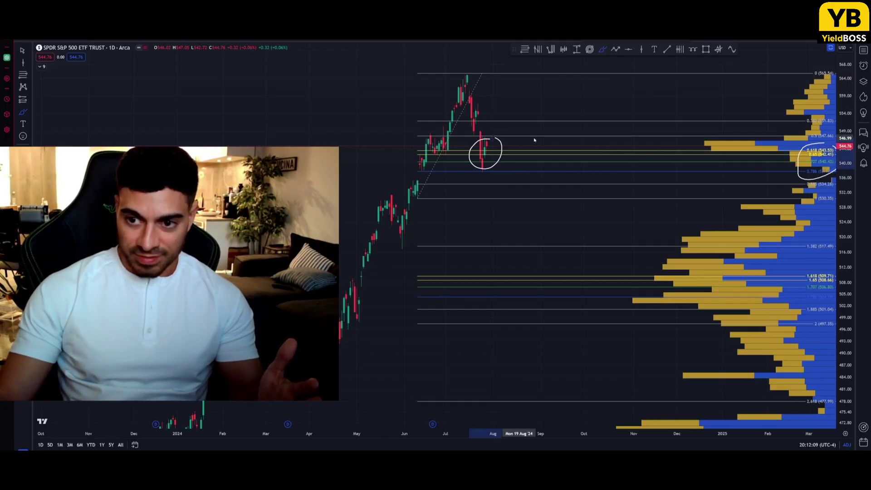
{"action": "mouse_move", "coordinate": [768, 134]}
{"action": "left_mouse_down"}
{"action": "mouse_move", "coordinate": [691, 142]}
{"action": "mouse_move", "coordinate": [771, 153]}
{"action": "mouse_move", "coordinate": [794, 140]}
{"action": "left_mouse_up"}
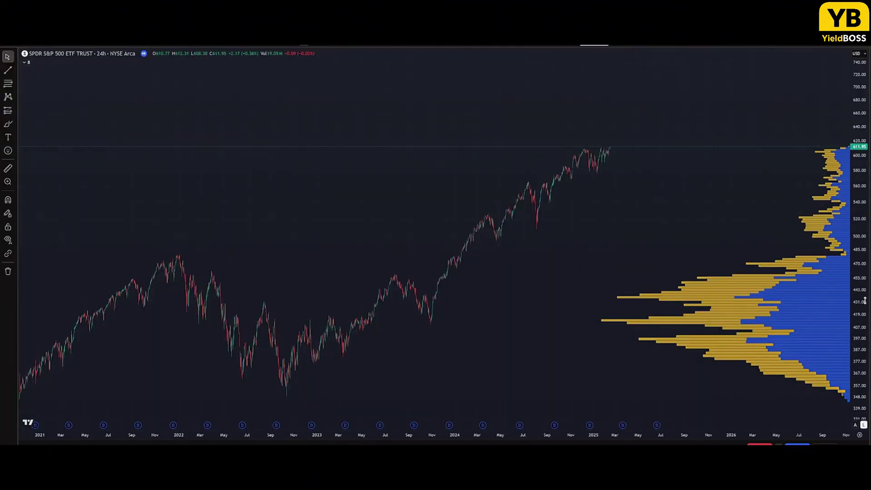
- On the 24h SPY chart, draw a Fibonacci retracement from the early-2022 high at 479.68 down to the October 2022 low at 347.88
{"action": "left_click_drag", "start_coordinate": [865, 308], "coordinate": [867, 261]}
{"action": "left_click_drag", "start_coordinate": [599, 232], "coordinate": [632, 203]}
{"action": "key", "text": "alt+f"}
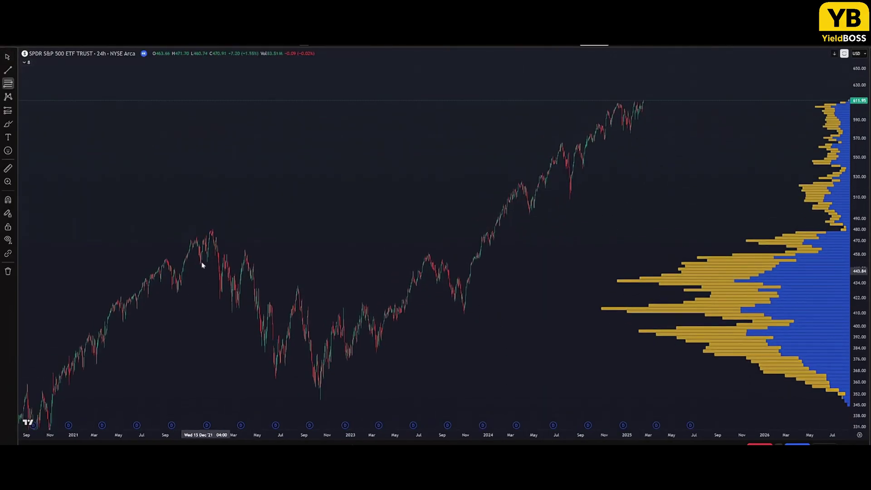
{"action": "left_click", "coordinate": [210, 231]}
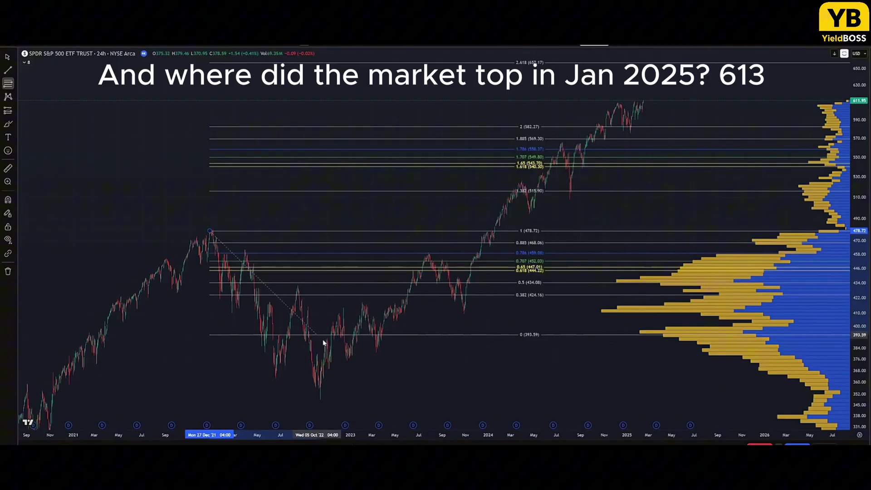
{"action": "left_click", "coordinate": [353, 401]}
{"action": "left_click_drag", "start_coordinate": [210, 231], "coordinate": [209, 229]}
{"action": "left_click", "coordinate": [432, 191]}
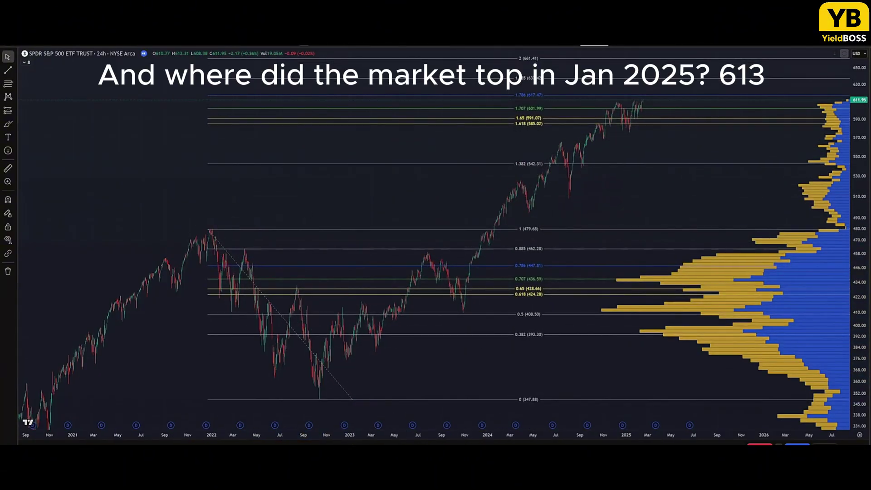
- Circle the 1.786 extension level at 617.47 and the early-2025 price top with the Brush
{"action": "left_click", "coordinate": [8, 124]}
{"action": "mouse_move", "coordinate": [543, 85]}
{"action": "left_mouse_down"}
{"action": "mouse_move", "coordinate": [509, 87]}
{"action": "mouse_move", "coordinate": [549, 82]}
{"action": "left_mouse_up"}
{"action": "left_click_drag", "start_coordinate": [646, 97], "coordinate": [644, 94]}
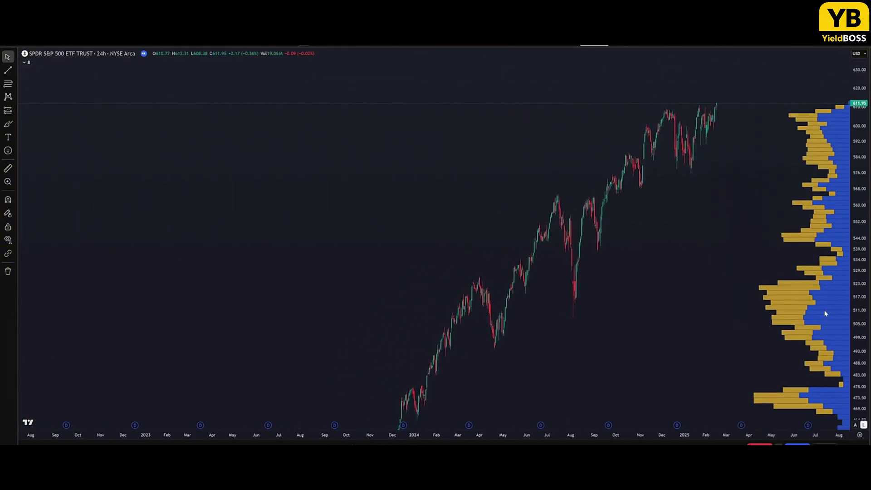
- Circle the late-July 2024 pullback candles with the Brush and delete the circle
{"action": "scroll", "coordinate": [771, 309], "scroll_direction": "up", "scroll_amount": 3}
{"action": "left_click_drag", "start_coordinate": [687, 292], "coordinate": [633, 315]}
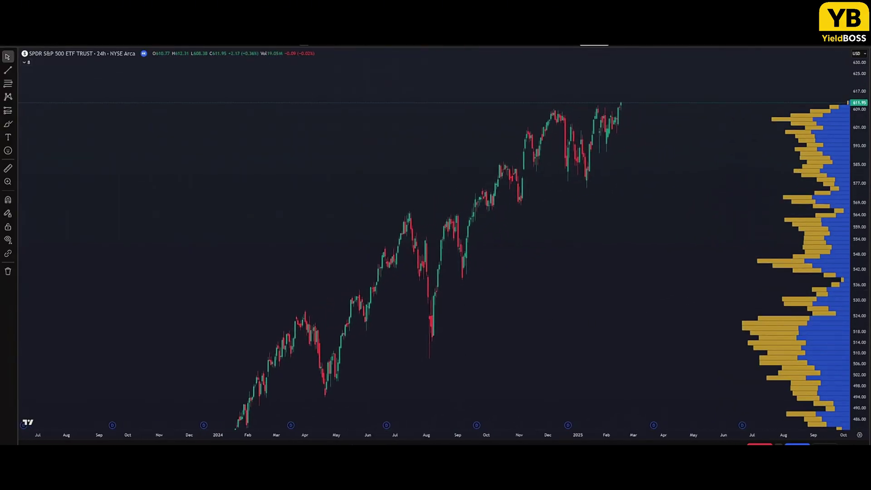
{"action": "key", "text": "alt+shift+b"}
{"action": "mouse_move", "coordinate": [429, 263]}
{"action": "left_mouse_down"}
{"action": "mouse_move", "coordinate": [418, 275]}
{"action": "mouse_move", "coordinate": [431, 262]}
{"action": "left_mouse_up"}
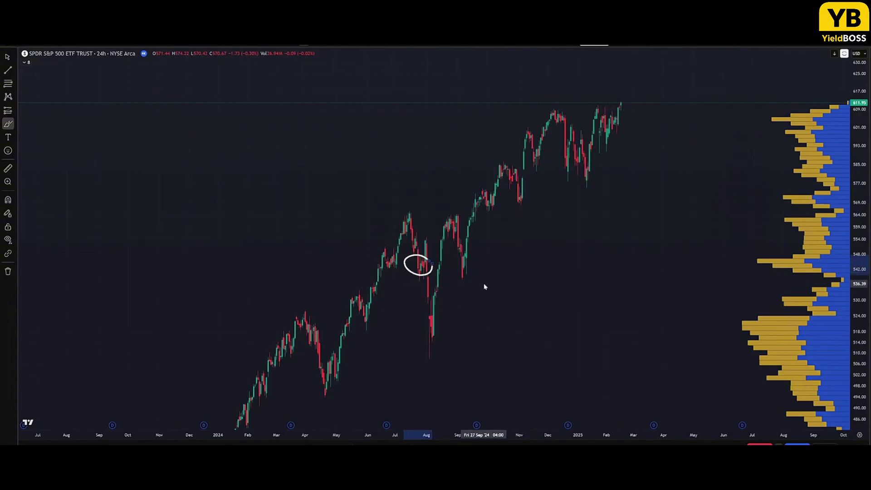
{"action": "key", "text": "Escape"}
{"action": "key", "text": "Delete"}
- Draw a Fibonacci retracement from the April 2024 low at about 493.76 up to the summer 2024 high at 565.20
{"action": "left_click_drag", "start_coordinate": [522, 357], "coordinate": [523, 338]}
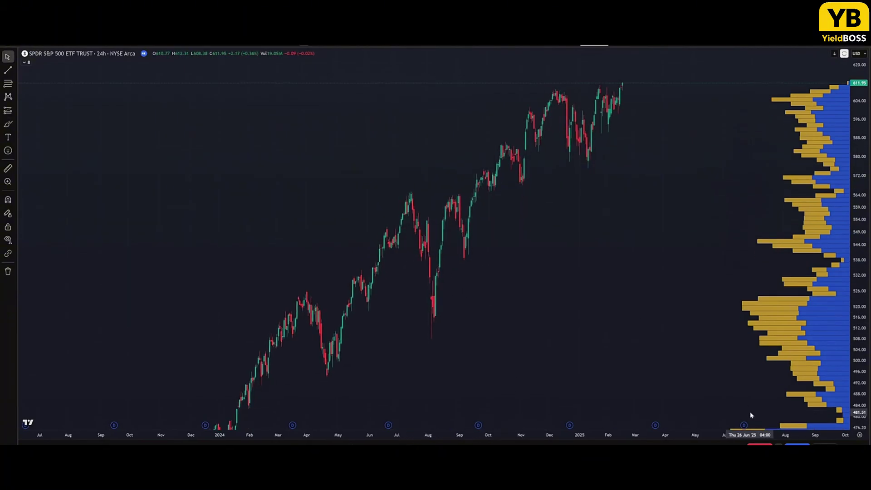
{"action": "left_click", "coordinate": [328, 378]}
{"action": "left_click", "coordinate": [451, 192]}
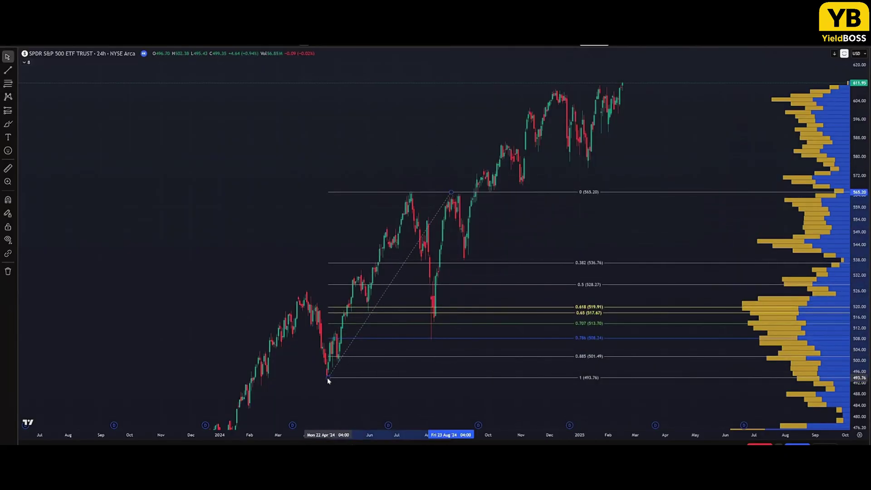
- Circle the volume shelf between about 500 and 526, the 0.618 to 0.786 levels and the 0.885 level with the Brush
{"action": "left_click_drag", "start_coordinate": [508, 247], "coordinate": [518, 241]}
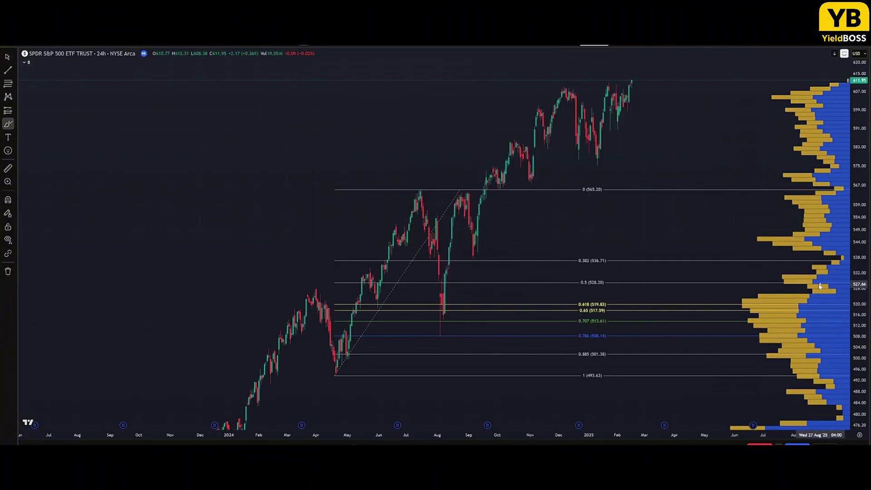
{"action": "mouse_move", "coordinate": [820, 285]}
{"action": "left_mouse_down"}
{"action": "mouse_move", "coordinate": [734, 306]}
{"action": "mouse_move", "coordinate": [816, 359]}
{"action": "left_mouse_up"}
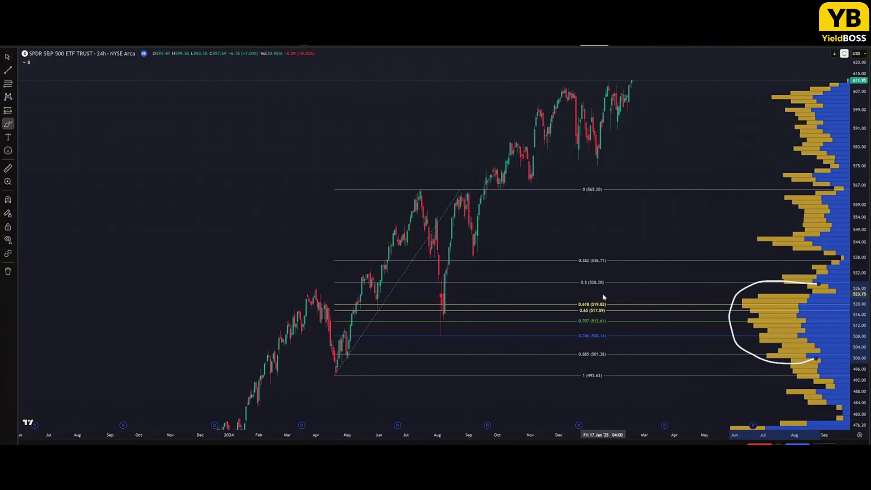
{"action": "mouse_move", "coordinate": [604, 296]}
{"action": "left_mouse_down"}
{"action": "mouse_move", "coordinate": [568, 304]}
{"action": "mouse_move", "coordinate": [585, 347]}
{"action": "mouse_move", "coordinate": [621, 331]}
{"action": "mouse_move", "coordinate": [603, 295]}
{"action": "left_mouse_up"}
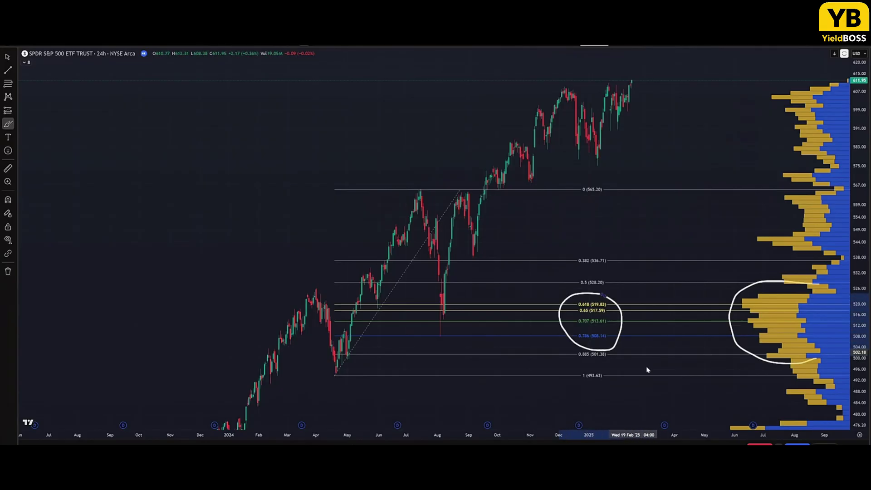
{"action": "mouse_move", "coordinate": [581, 346]}
{"action": "left_mouse_down"}
{"action": "mouse_move", "coordinate": [580, 356]}
{"action": "mouse_move", "coordinate": [614, 342]}
{"action": "left_mouse_up"}
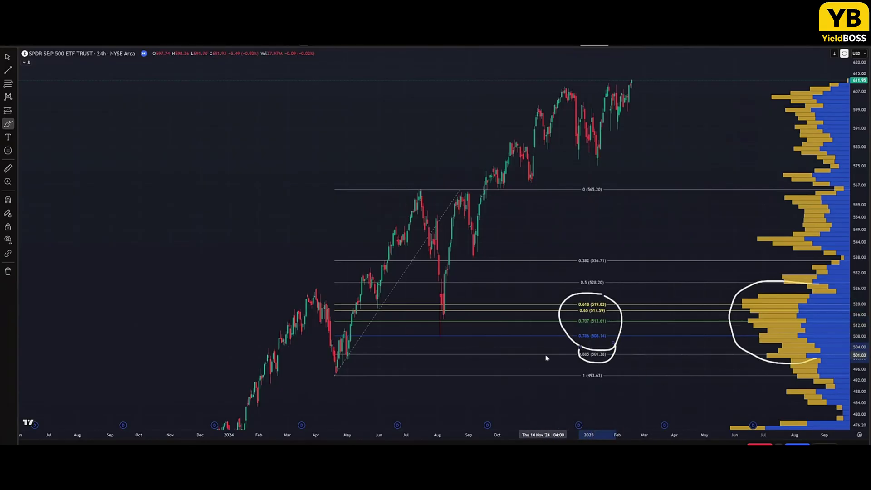
- Draw a trend line from the April 2024 low at about 492.87 past the August 2024 low to about 543.17 in late March 2025
{"action": "key", "text": "Escape"}
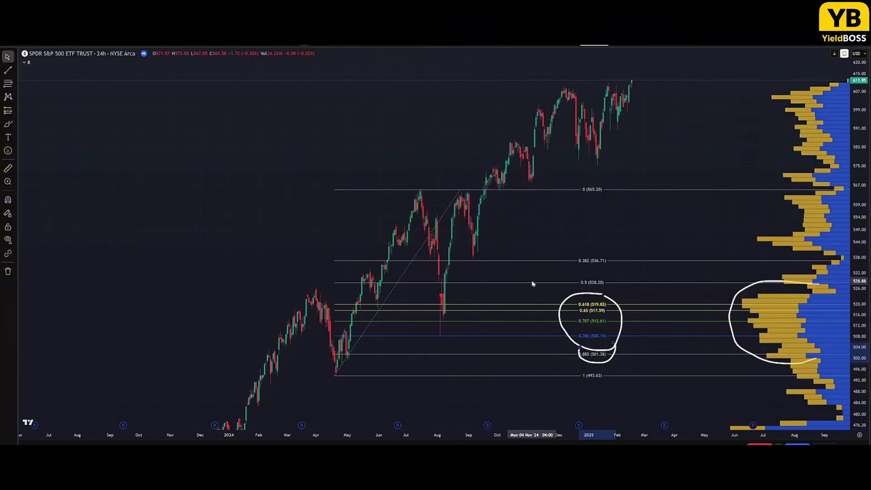
{"action": "left_click_drag", "start_coordinate": [534, 284], "coordinate": [543, 282]}
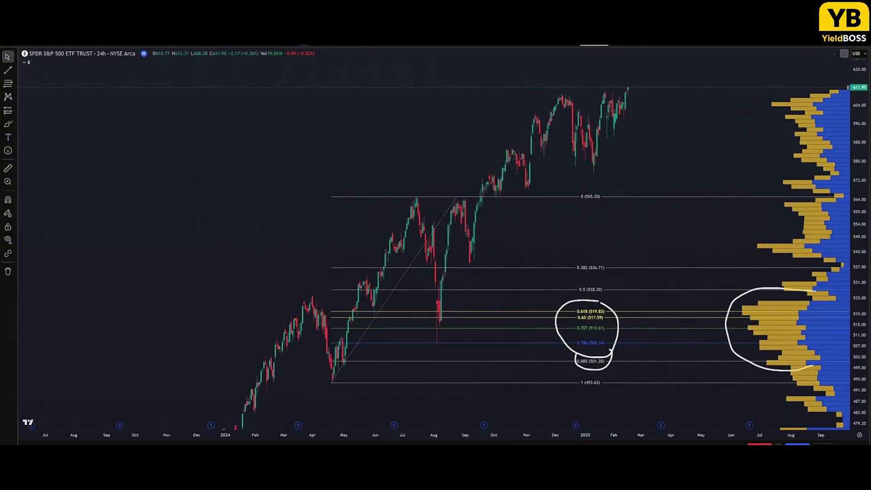
{"action": "key", "text": "alt+t"}
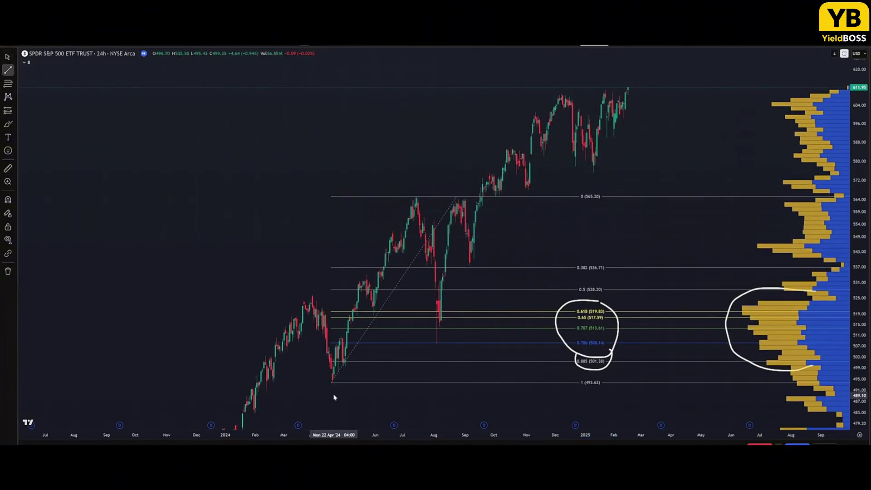
{"action": "mouse_move", "coordinate": [333, 384]}
{"action": "left_mouse_down"}
{"action": "mouse_move", "coordinate": [539, 293]}
{"action": "mouse_move", "coordinate": [668, 251]}
{"action": "left_mouse_up"}
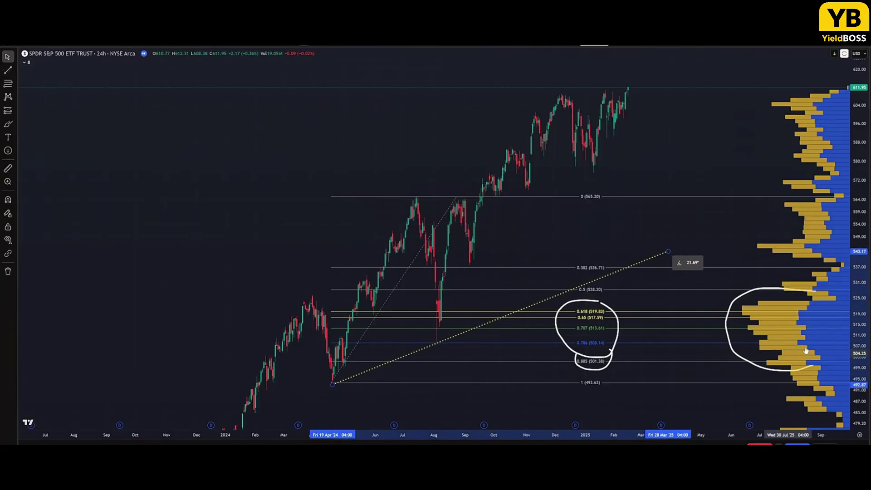
- Set the volume type of the VRVP volume profile to Delta
{"action": "right_click", "coordinate": [829, 342]}
{"action": "left_click", "coordinate": [758, 449]}
{"action": "left_click", "coordinate": [451, 263]}
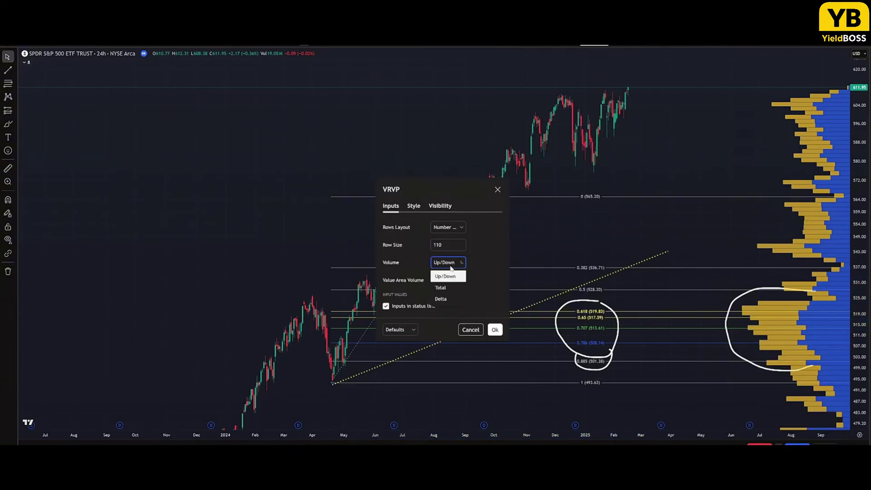
{"action": "left_click", "coordinate": [445, 298]}
{"action": "left_click", "coordinate": [495, 329]}
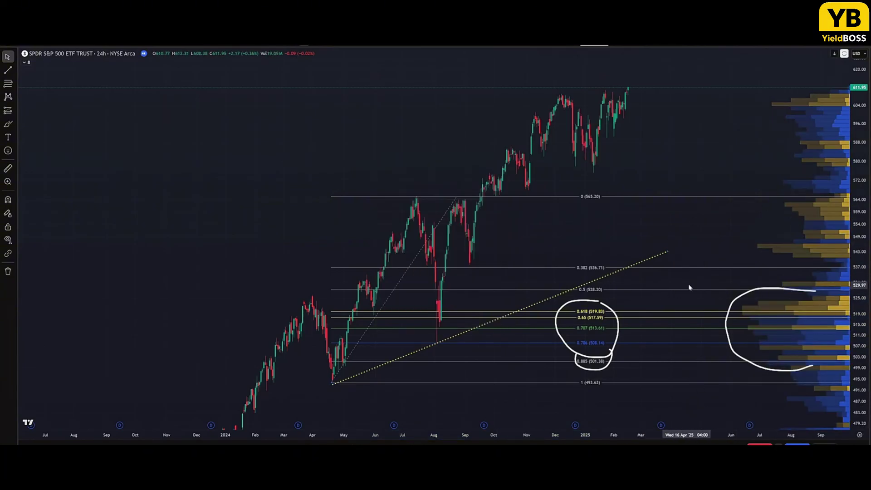
- Remove all five drawings from the chart while keeping the indicators
{"action": "left_click_drag", "start_coordinate": [688, 277], "coordinate": [695, 276]}
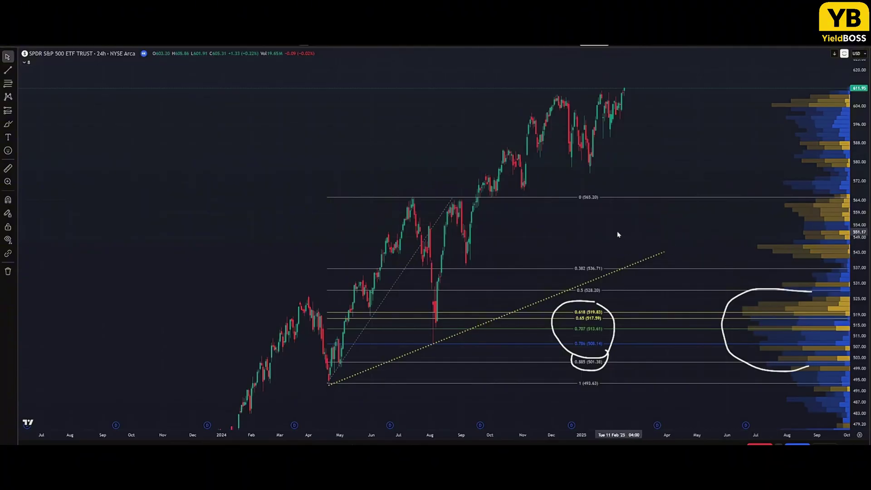
{"action": "left_click_drag", "start_coordinate": [615, 232], "coordinate": [612, 232]}
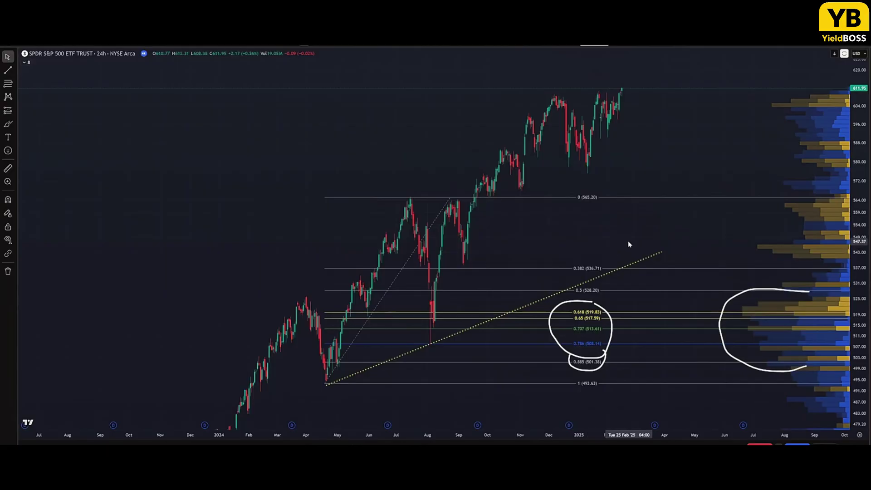
{"action": "left_click_drag", "start_coordinate": [635, 235], "coordinate": [621, 238]}
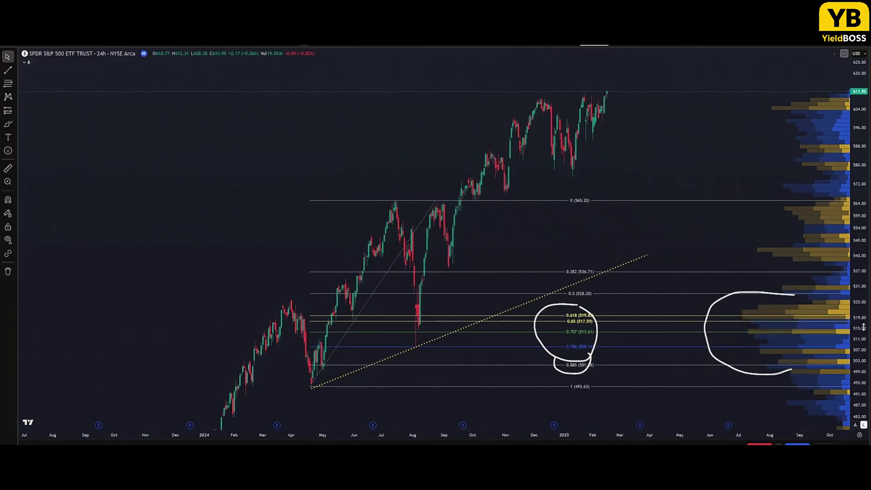
{"action": "left_click_drag", "start_coordinate": [865, 327], "coordinate": [865, 312]}
{"action": "left_click_drag", "start_coordinate": [706, 264], "coordinate": [704, 260]}
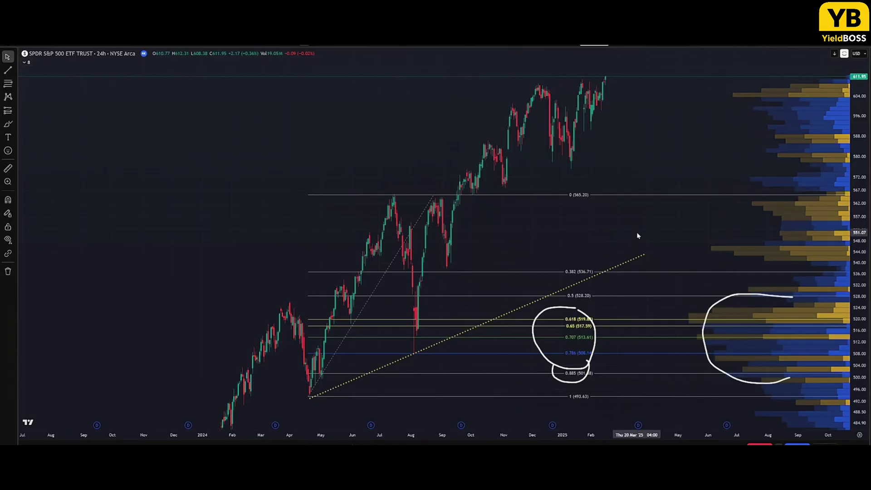
{"action": "left_click", "coordinate": [8, 271]}
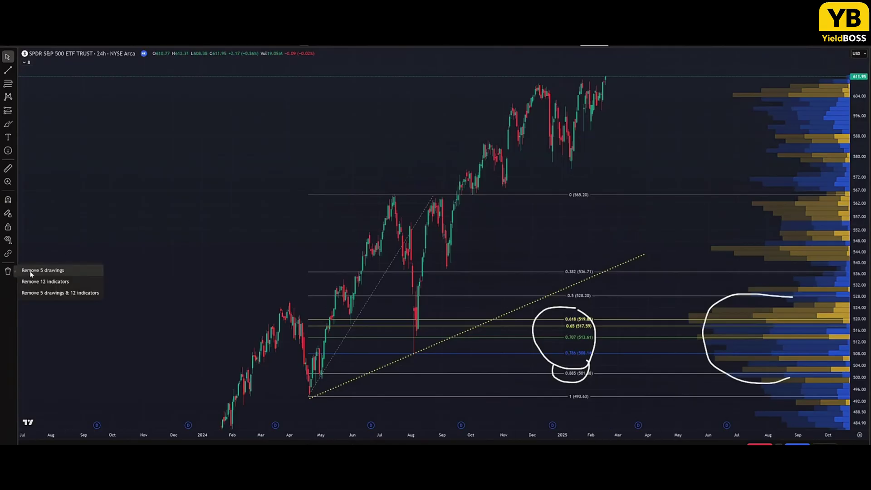
{"action": "left_click", "coordinate": [43, 270]}
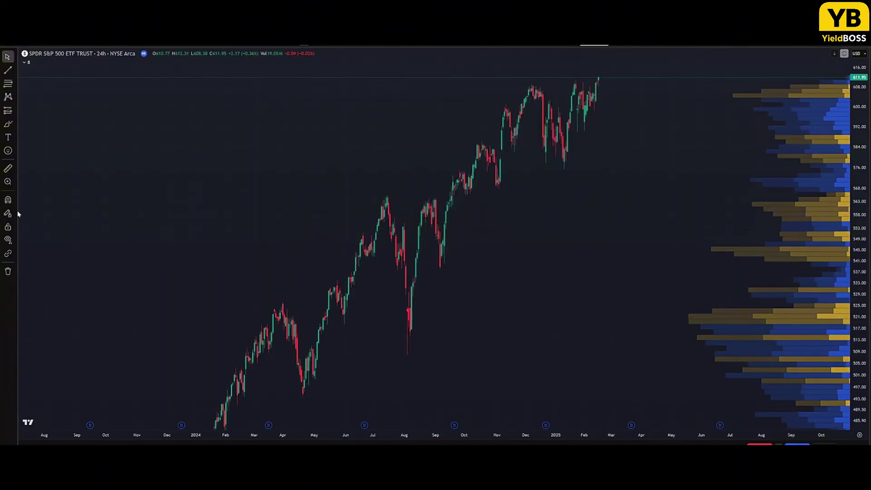
- Set the volume type of the VRVP volume profile to Up/Down
{"action": "right_click", "coordinate": [747, 338]}
{"action": "left_click", "coordinate": [756, 425]}
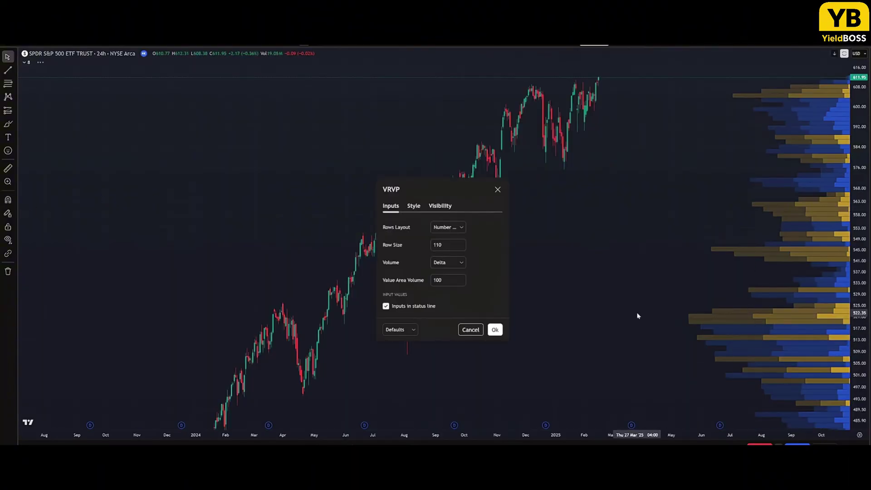
{"action": "left_click", "coordinate": [439, 263]}
{"action": "left_click", "coordinate": [438, 274]}
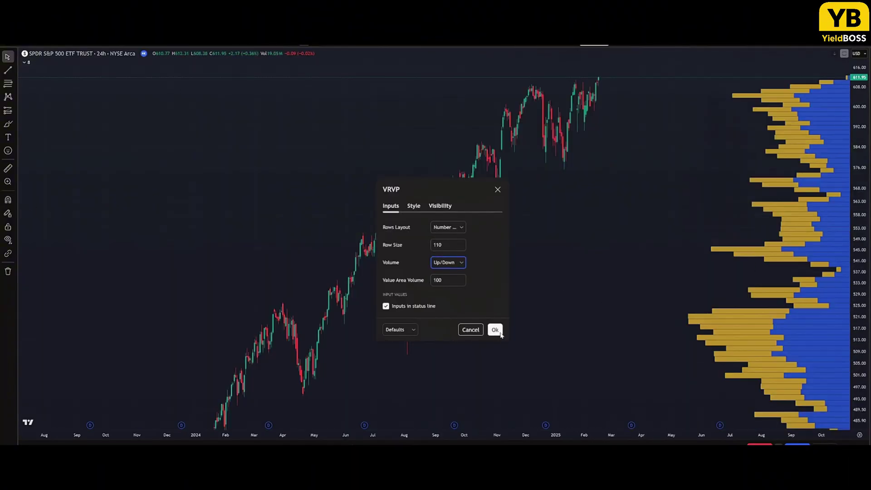
{"action": "left_click", "coordinate": [496, 329]}
- Draw a Fibonacci retracement from the July 2024 high at about 565.35 down to the August low at about 507.59 and delete it
{"action": "left_click_drag", "start_coordinate": [663, 268], "coordinate": [652, 275]}
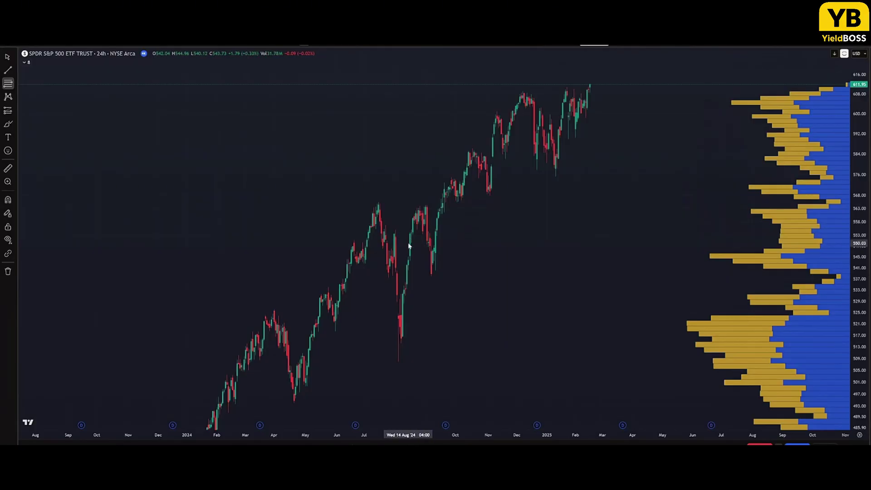
{"action": "left_click", "coordinate": [379, 201]}
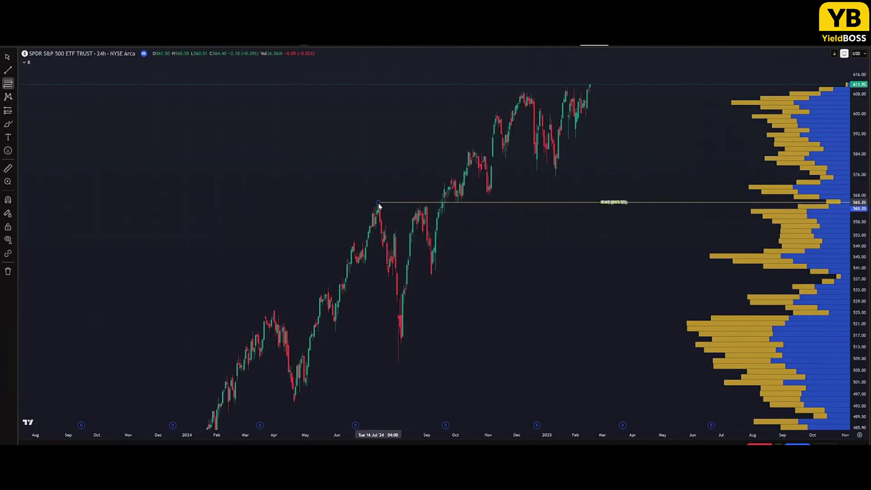
{"action": "left_click", "coordinate": [429, 363]}
{"action": "key", "text": "Delete"}
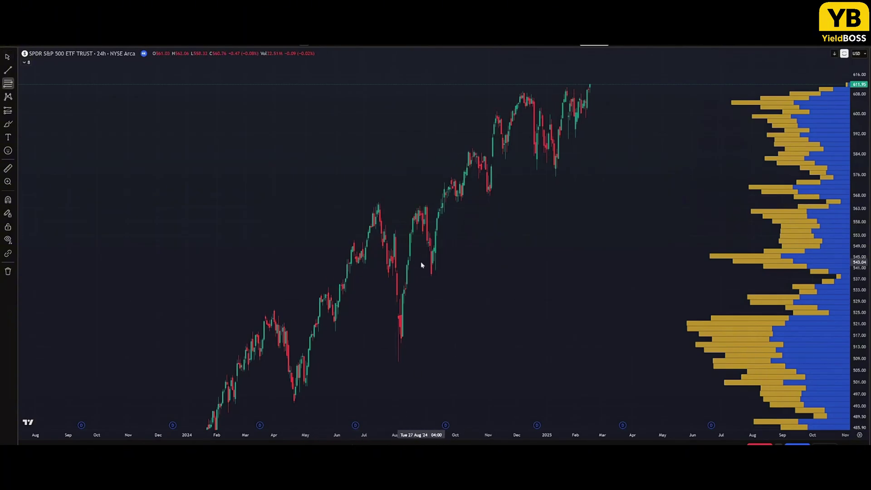
- Draw a Fibonacci retracement from the August 1, 2024 high at 555.00 down to the August candle lows at 514.25
{"action": "scroll", "coordinate": [438, 269], "scroll_direction": "up", "scroll_amount": 1}
{"action": "left_click_drag", "start_coordinate": [438, 268], "coordinate": [563, 282]}
{"action": "scroll", "coordinate": [564, 282], "scroll_direction": "up", "scroll_amount": 3}
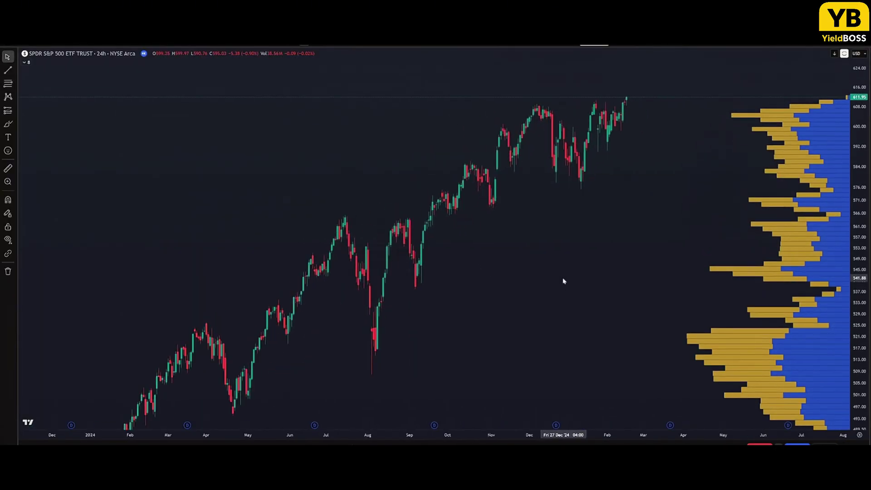
{"action": "key", "text": "alt+f"}
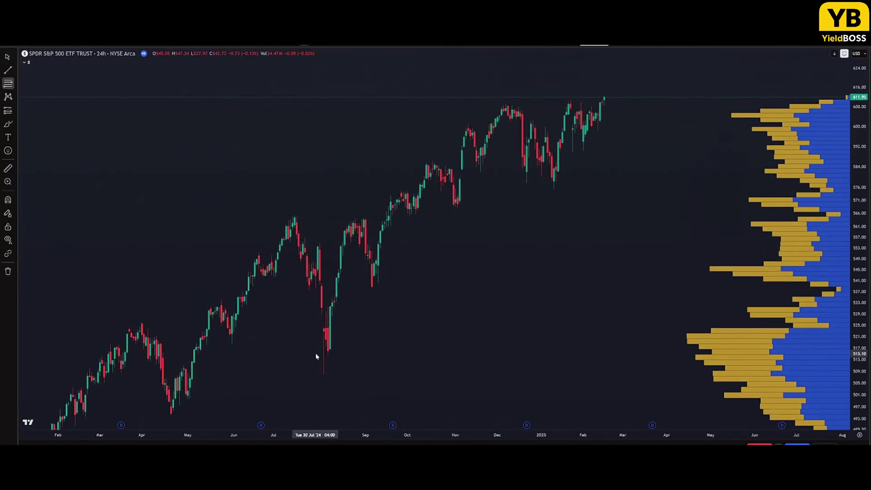
{"action": "left_click", "coordinate": [320, 244]}
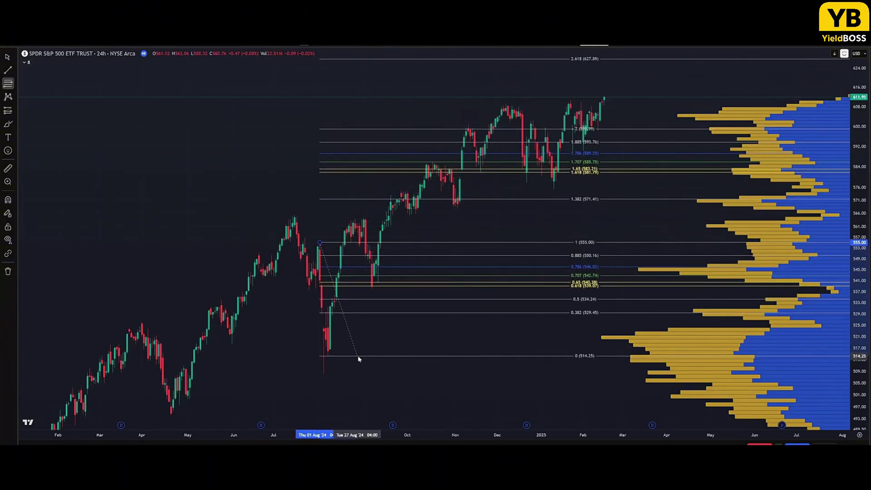
{"action": "left_click", "coordinate": [357, 357]}
- Circle the 0.618 to 0.786 retracement levels and the early-September 2024 low with the Brush
{"action": "scroll", "coordinate": [358, 229], "scroll_direction": "up", "scroll_amount": 2}
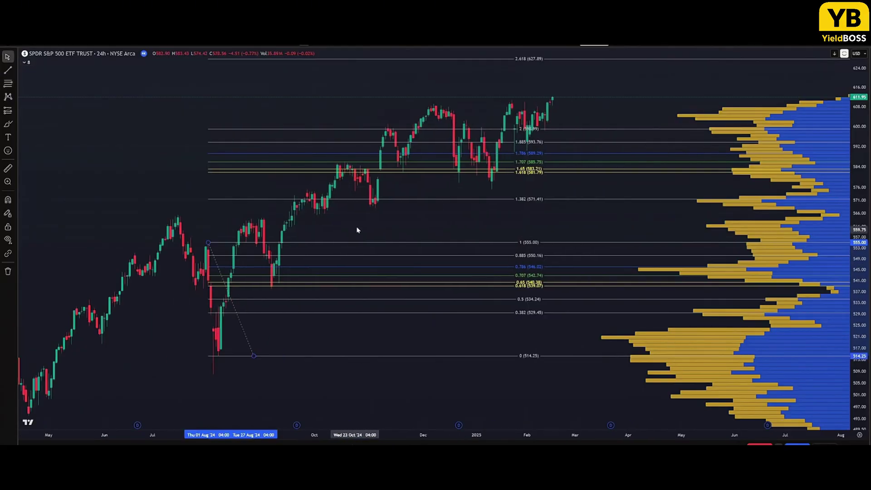
{"action": "left_click_drag", "start_coordinate": [360, 227], "coordinate": [640, 229]}
{"action": "scroll", "coordinate": [641, 229], "scroll_direction": "up", "scroll_amount": 2}
{"action": "scroll", "coordinate": [641, 232], "scroll_direction": "up", "scroll_amount": 2}
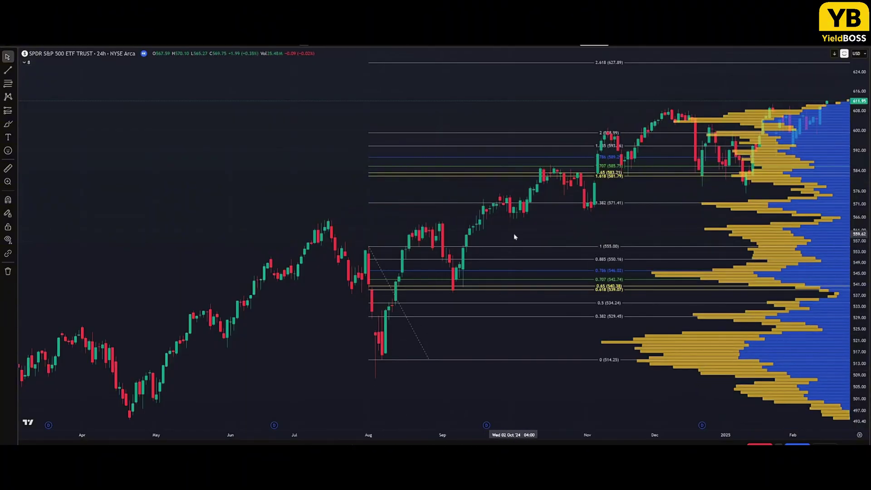
{"action": "left_click_drag", "start_coordinate": [513, 236], "coordinate": [496, 235]}
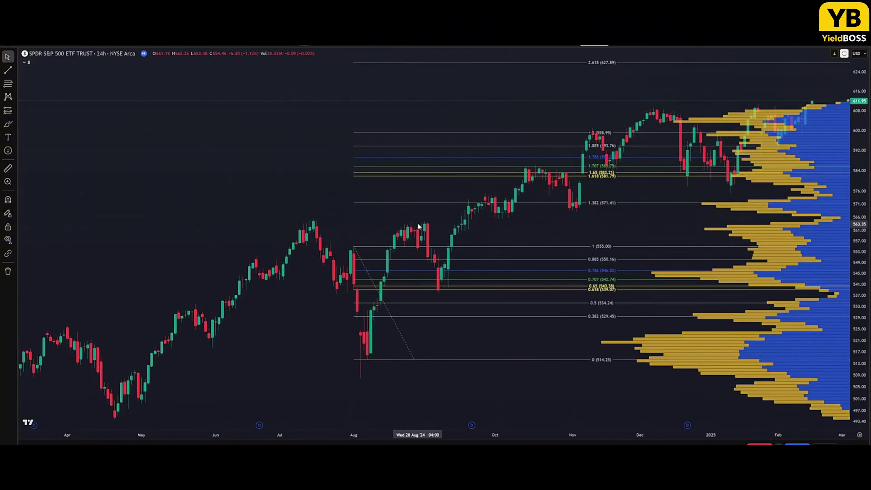
{"action": "left_click_drag", "start_coordinate": [514, 266], "coordinate": [500, 267]}
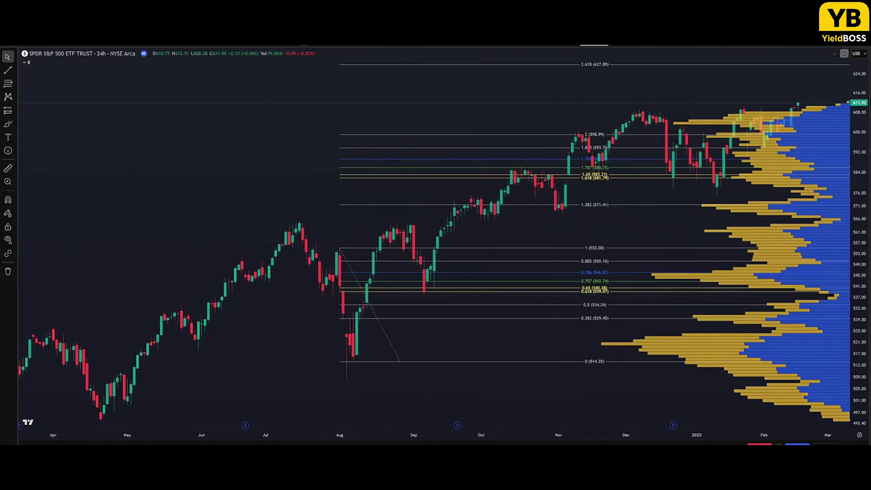
{"action": "left_click", "coordinate": [8, 123]}
{"action": "mouse_move", "coordinate": [597, 273]}
{"action": "left_mouse_down"}
{"action": "mouse_move", "coordinate": [586, 295]}
{"action": "mouse_move", "coordinate": [600, 270]}
{"action": "left_mouse_up"}
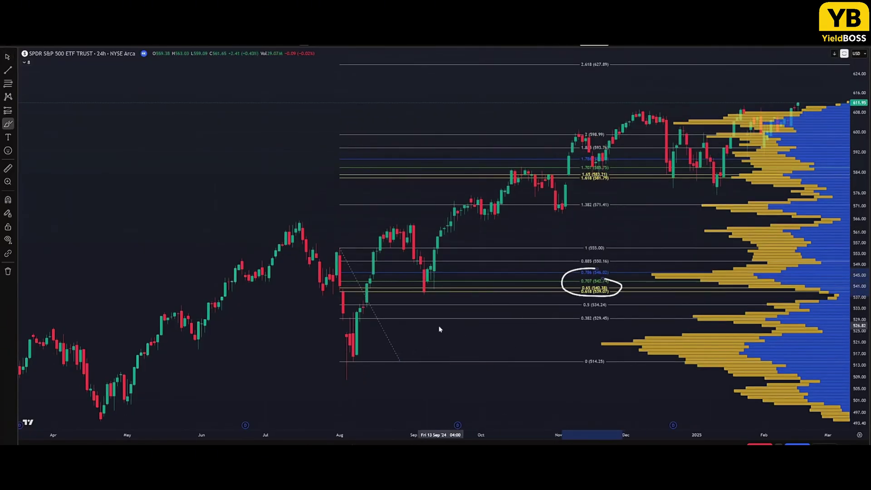
{"action": "mouse_move", "coordinate": [428, 280]}
{"action": "left_mouse_down"}
{"action": "mouse_move", "coordinate": [414, 295]}
{"action": "mouse_move", "coordinate": [422, 280]}
{"action": "left_mouse_up"}
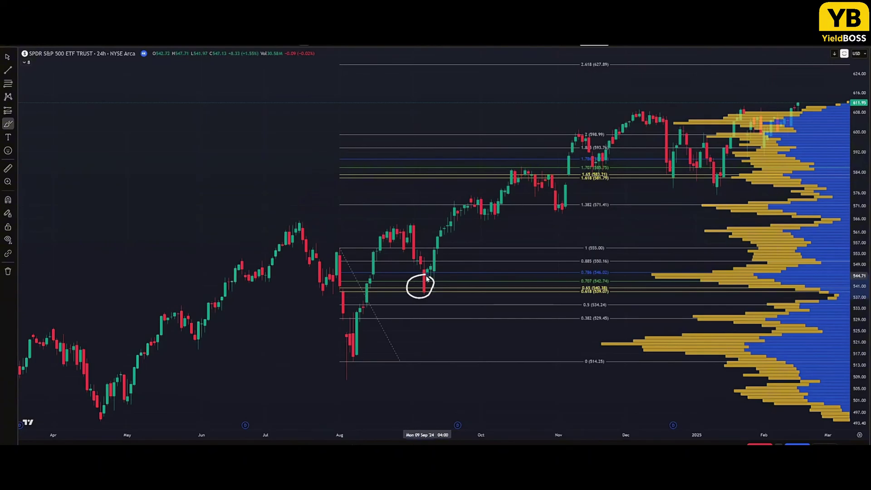
- Delete the circle and Fibonacci retracement, and draw a new retracement from the July 2024 high at 565.22 to the August low at 507.95
{"action": "key", "text": "Escape"}
{"action": "key", "text": "Delete"}
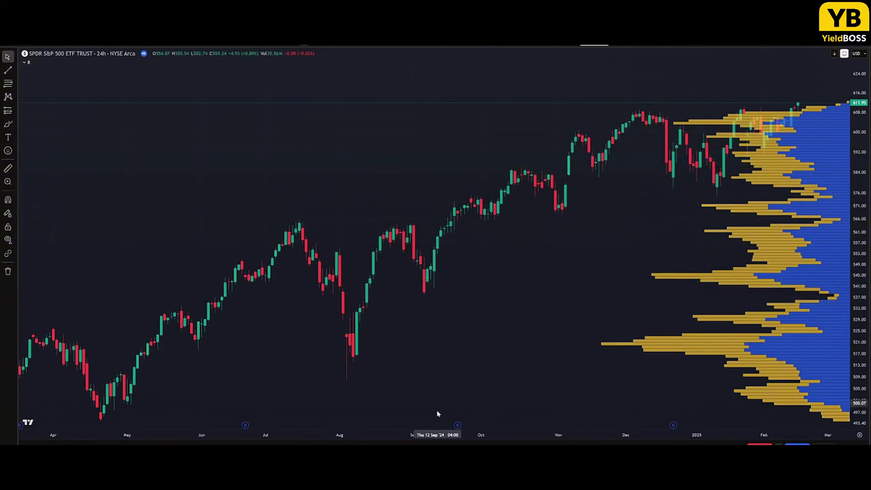
{"action": "key", "text": "alt+f"}
{"action": "left_click", "coordinate": [299, 222]}
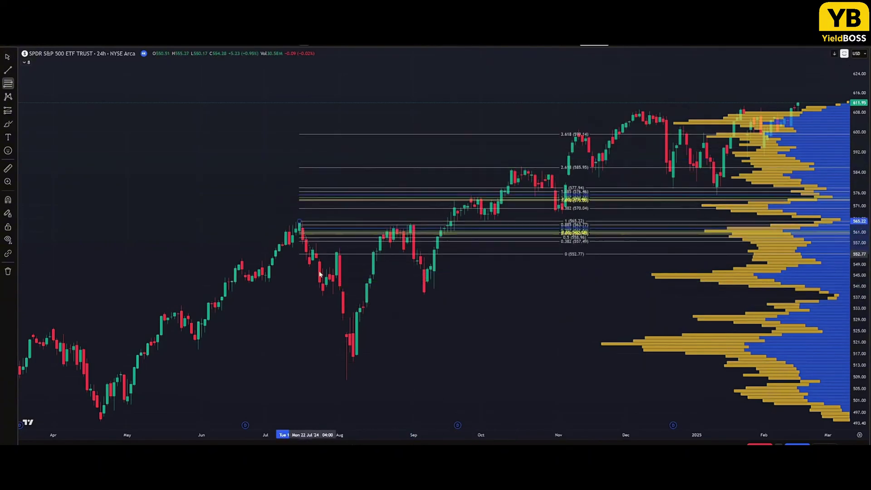
{"action": "left_click", "coordinate": [362, 380]}
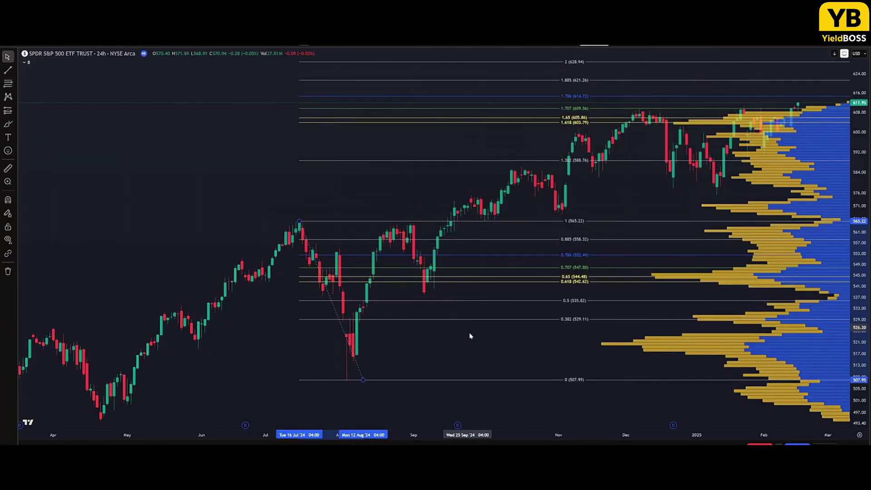
- Circle the early-September 2024 pullback candles with the Brush and remove the circle
{"action": "key", "text": "alt+b"}
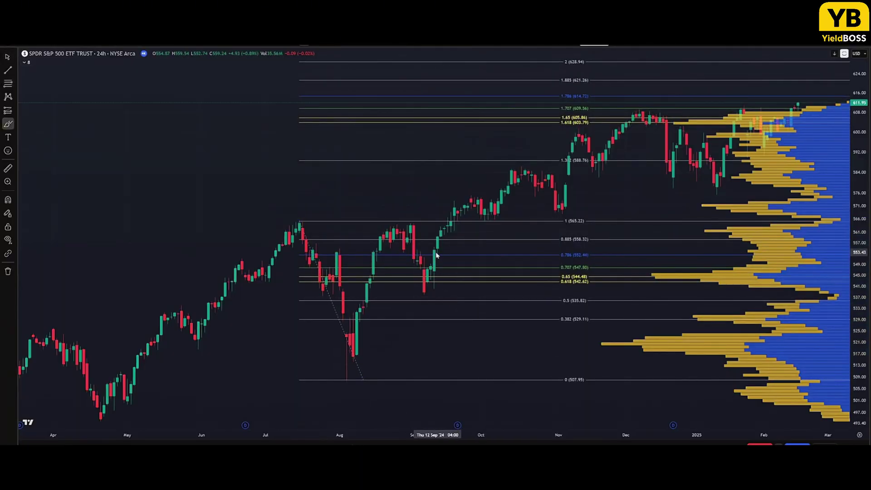
{"action": "mouse_move", "coordinate": [427, 250]}
{"action": "left_mouse_down"}
{"action": "mouse_move", "coordinate": [414, 263]}
{"action": "mouse_move", "coordinate": [429, 249]}
{"action": "left_mouse_up"}
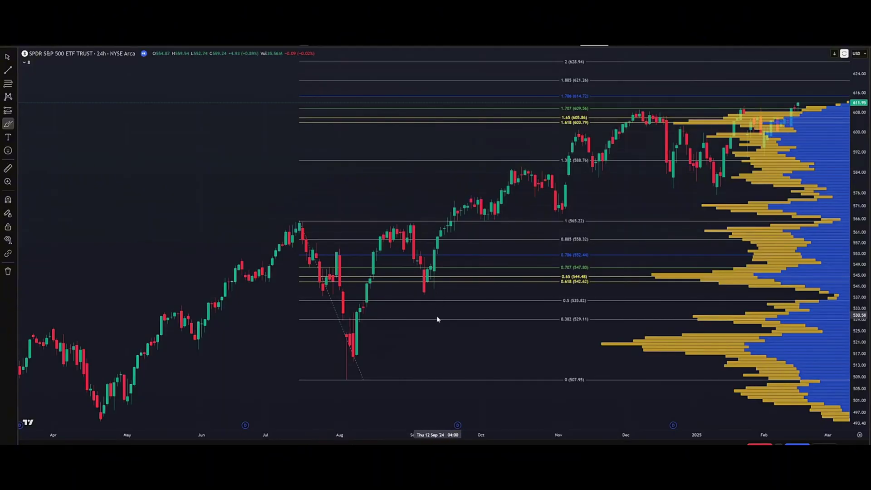
{"action": "key", "text": "Escape"}
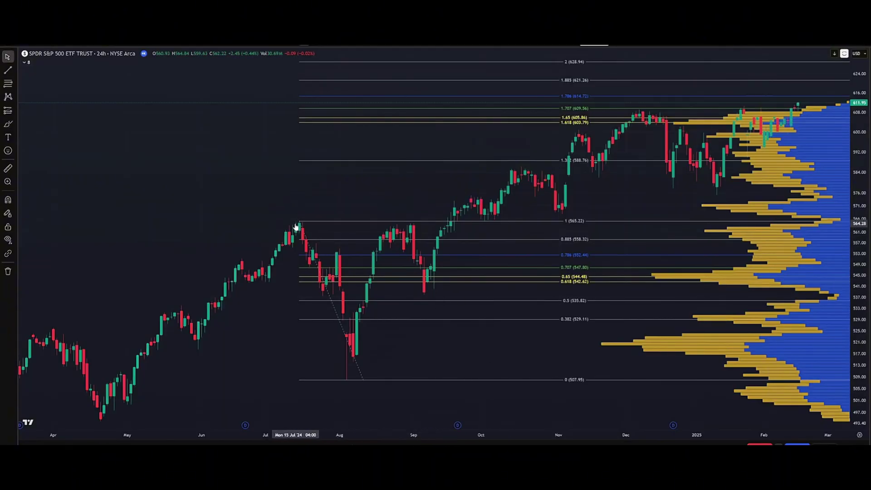
- Move the Fibonacci retracement's anchors to 554.87 in late July 2024 and 514.25 in mid-August 2024
{"action": "left_click_drag", "start_coordinate": [299, 222], "coordinate": [323, 248]}
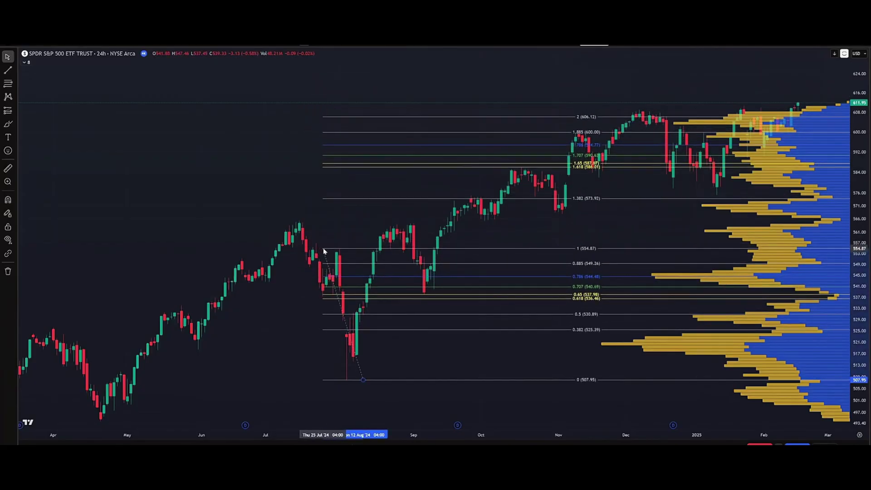
{"action": "left_click_drag", "start_coordinate": [364, 382], "coordinate": [370, 361]}
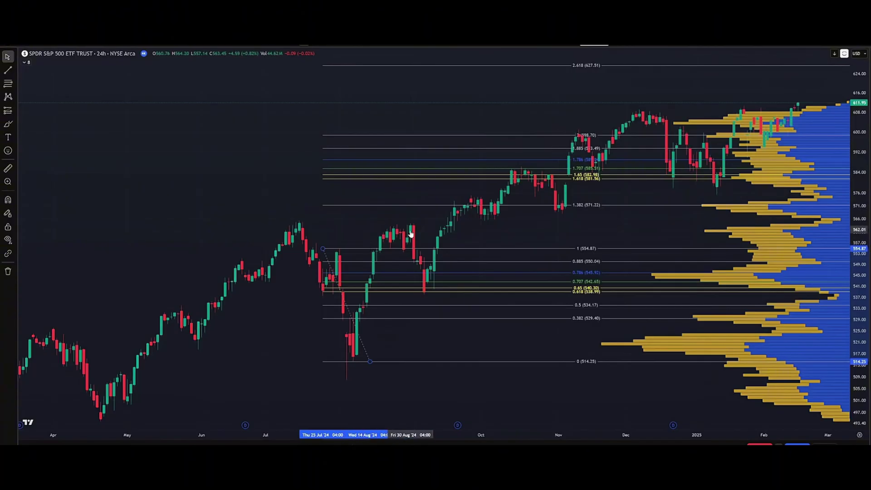
{"action": "left_click_drag", "start_coordinate": [477, 244], "coordinate": [455, 243]}
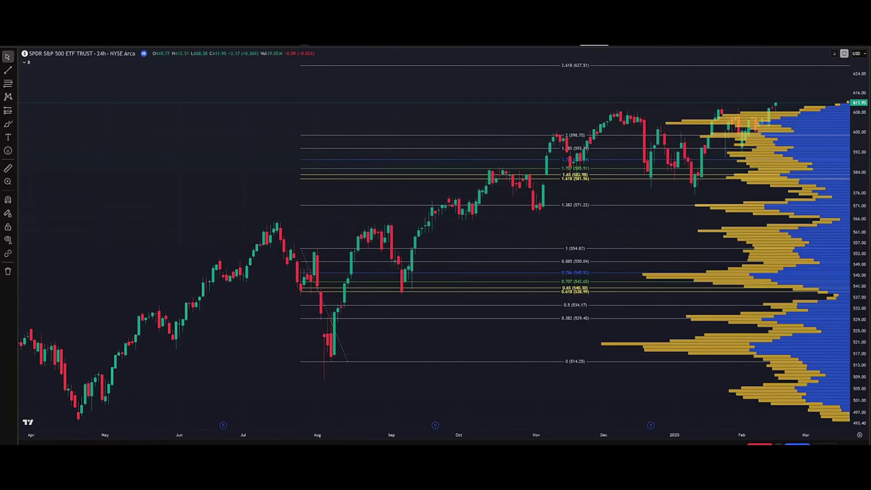
{"action": "left_click_drag", "start_coordinate": [867, 329], "coordinate": [865, 297]}
{"action": "left_click_drag", "start_coordinate": [650, 231], "coordinate": [598, 230]}
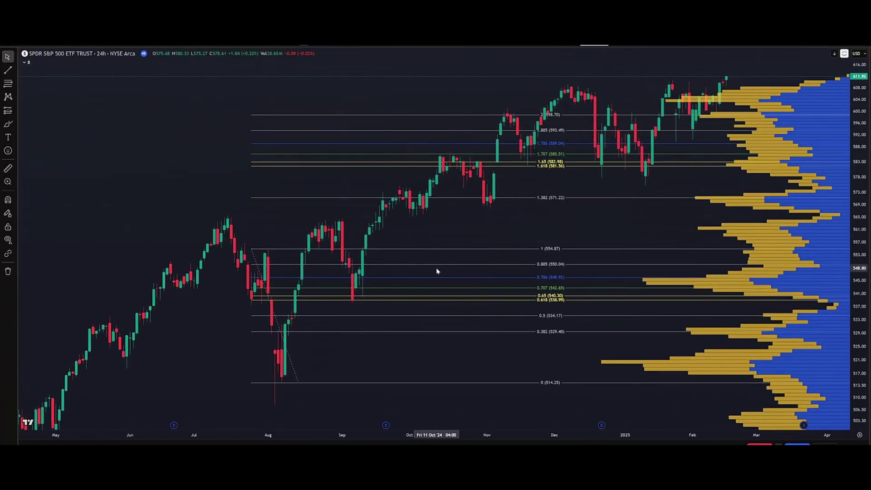